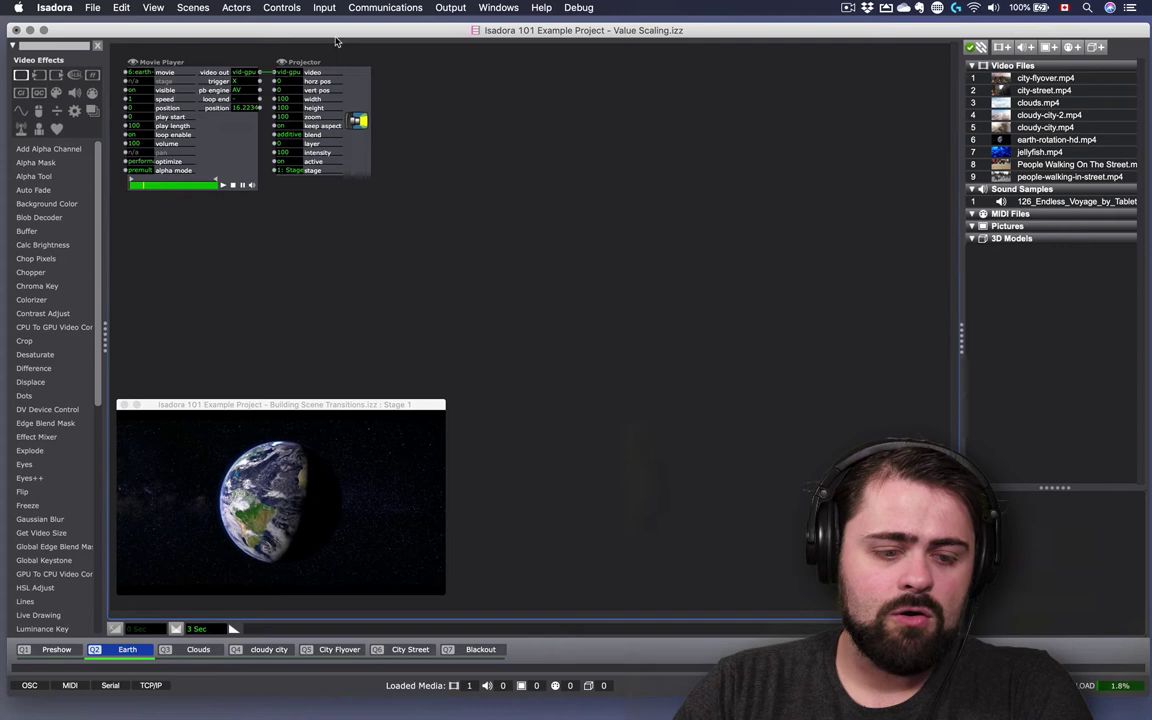
Shift the Projector actor right and drag its intensity down, then back up to full.
drag(362, 120, 411, 118)
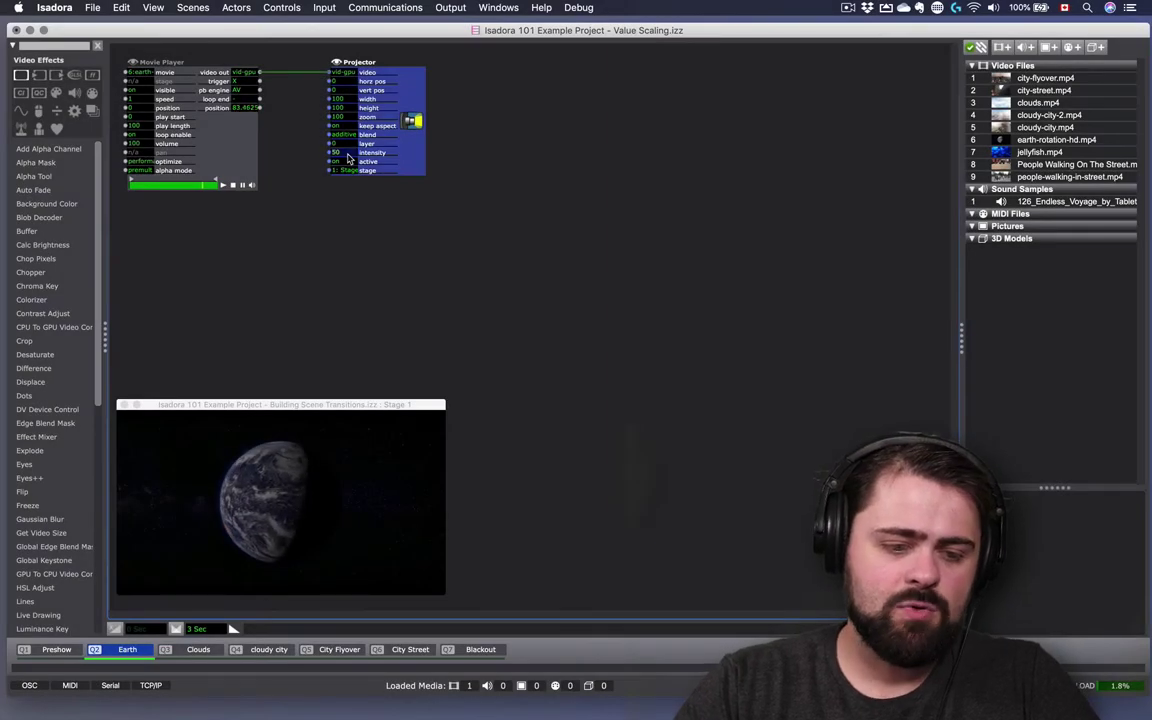
drag(349, 158, 349, 158)
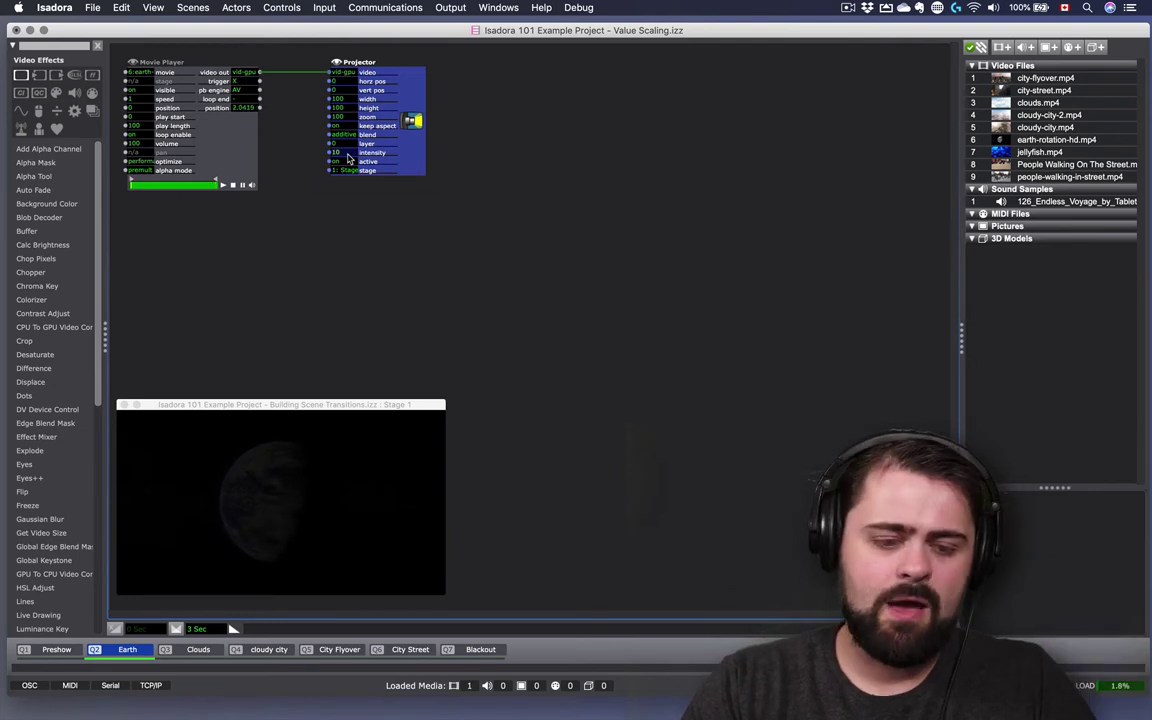
drag(349, 158, 349, 158)
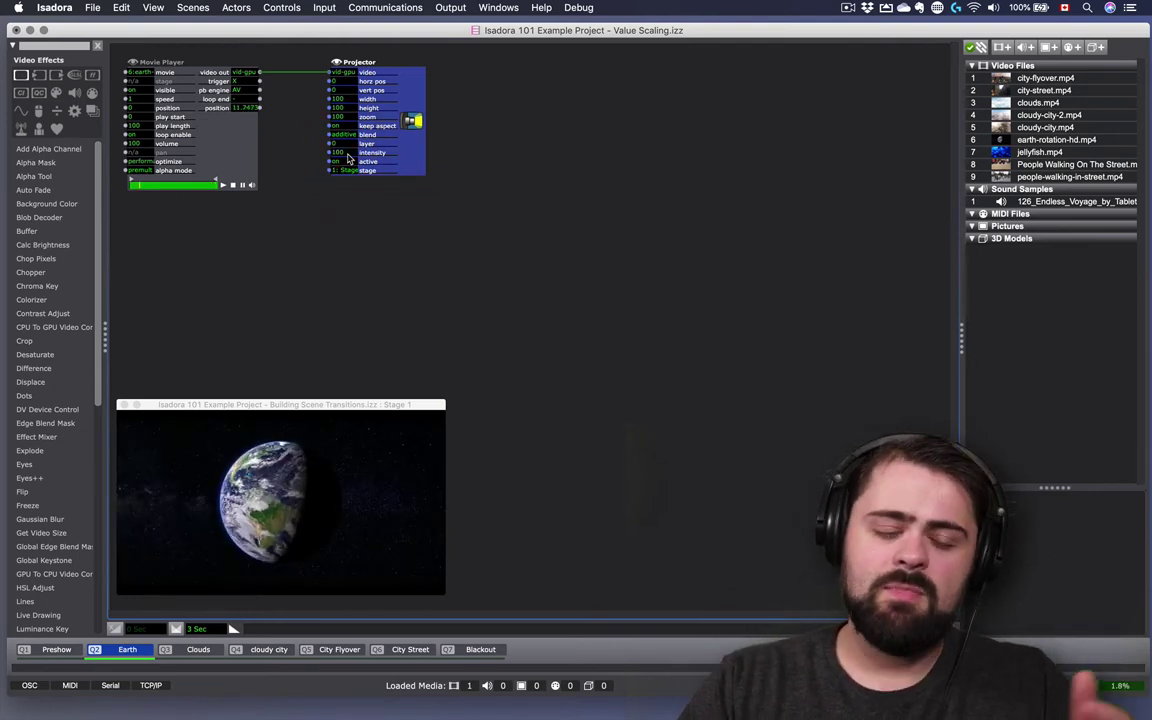
click(340, 200)
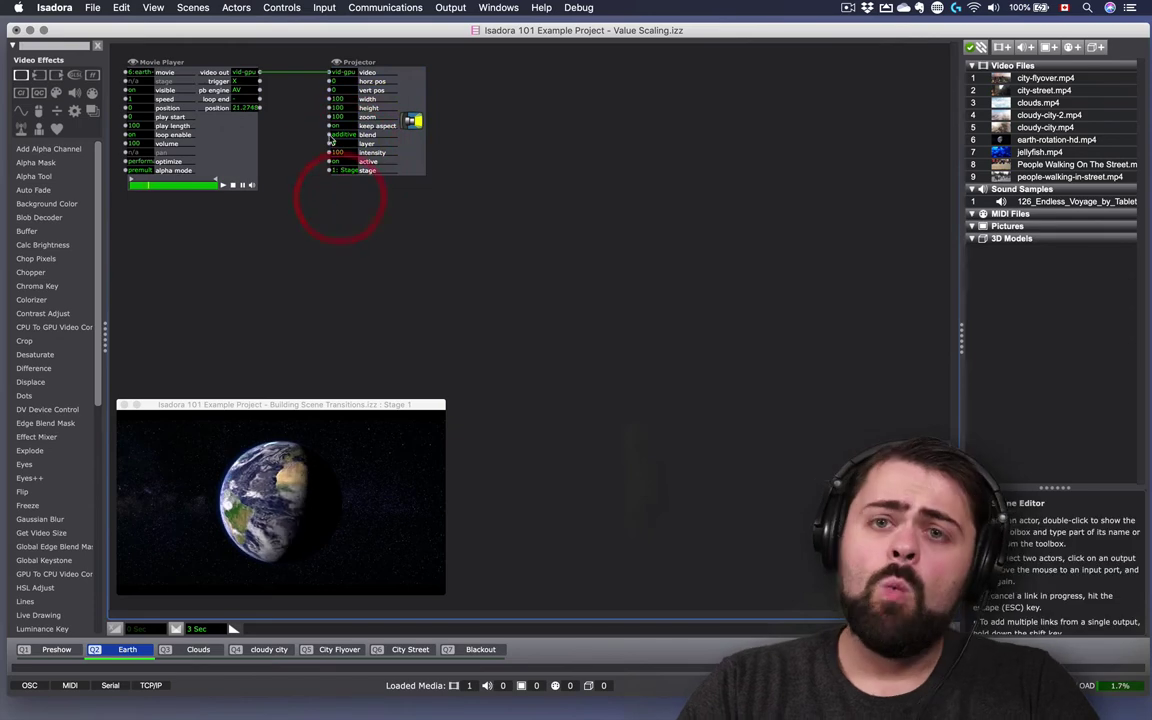
Use the intensity value slider to fade the Earth to 0 and back, ending at 100.
mouse_move(330, 158)
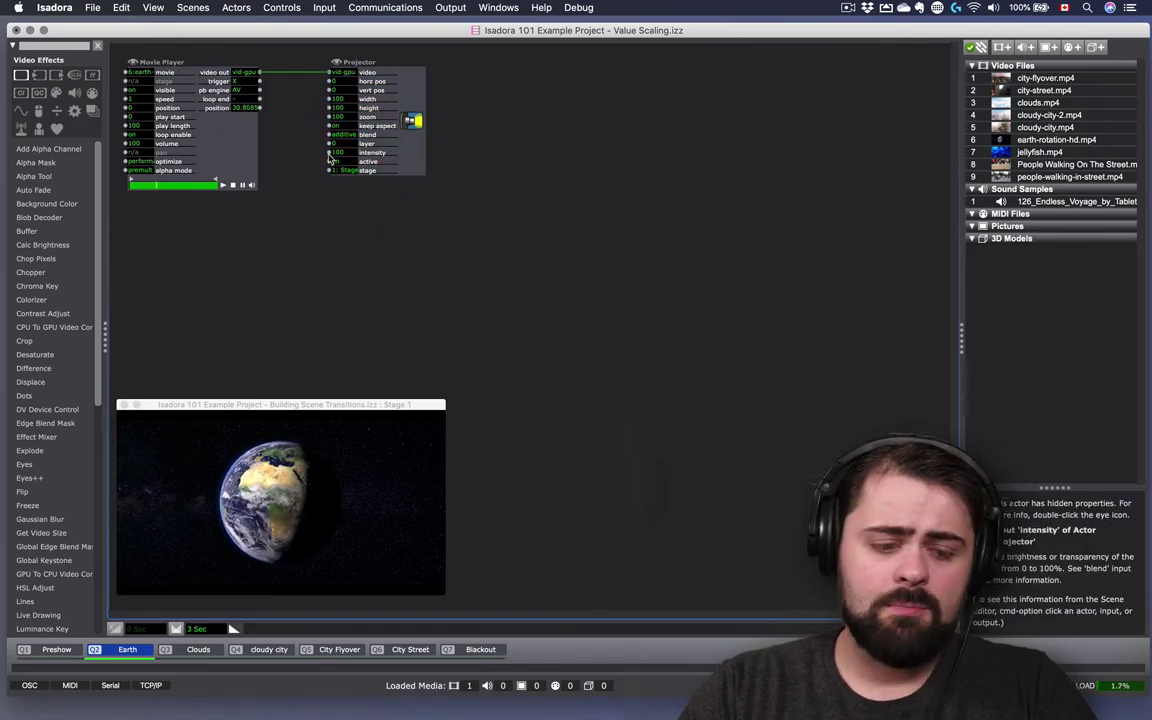
double_click(335, 152)
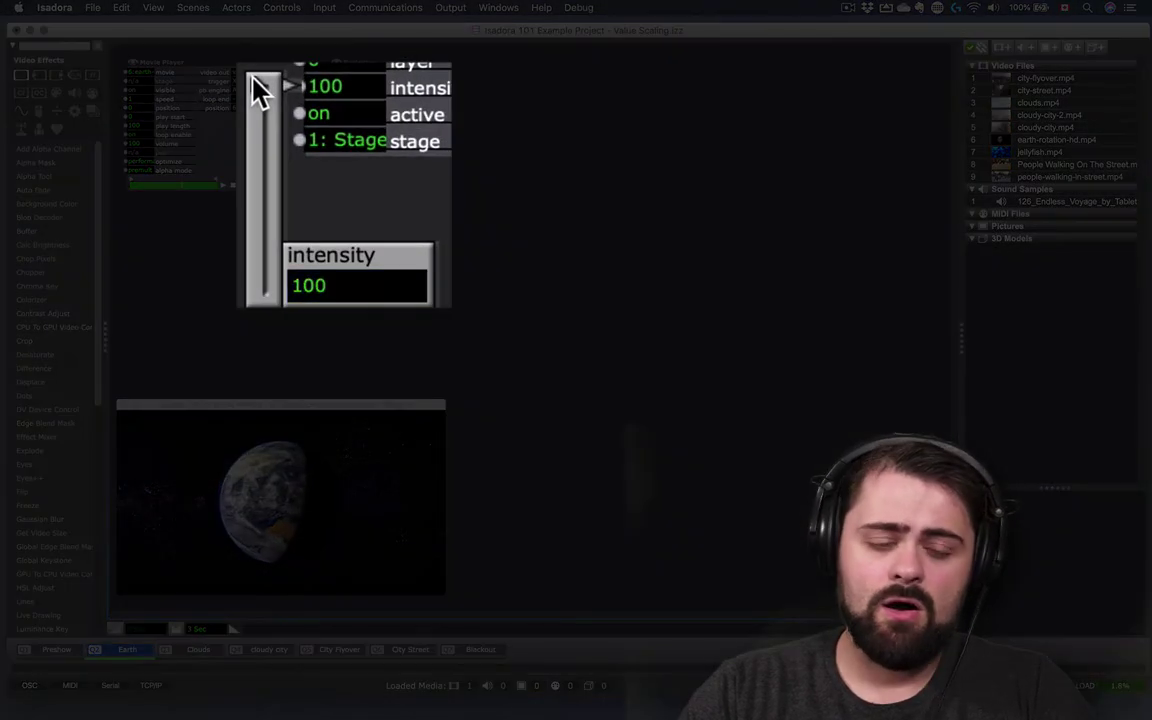
drag(315, 154, 321, 223)
mouse_move(281, 303)
mouse_down()
mouse_move(262, 88)
mouse_move(272, 292)
mouse_up()
drag(266, 162, 309, 132)
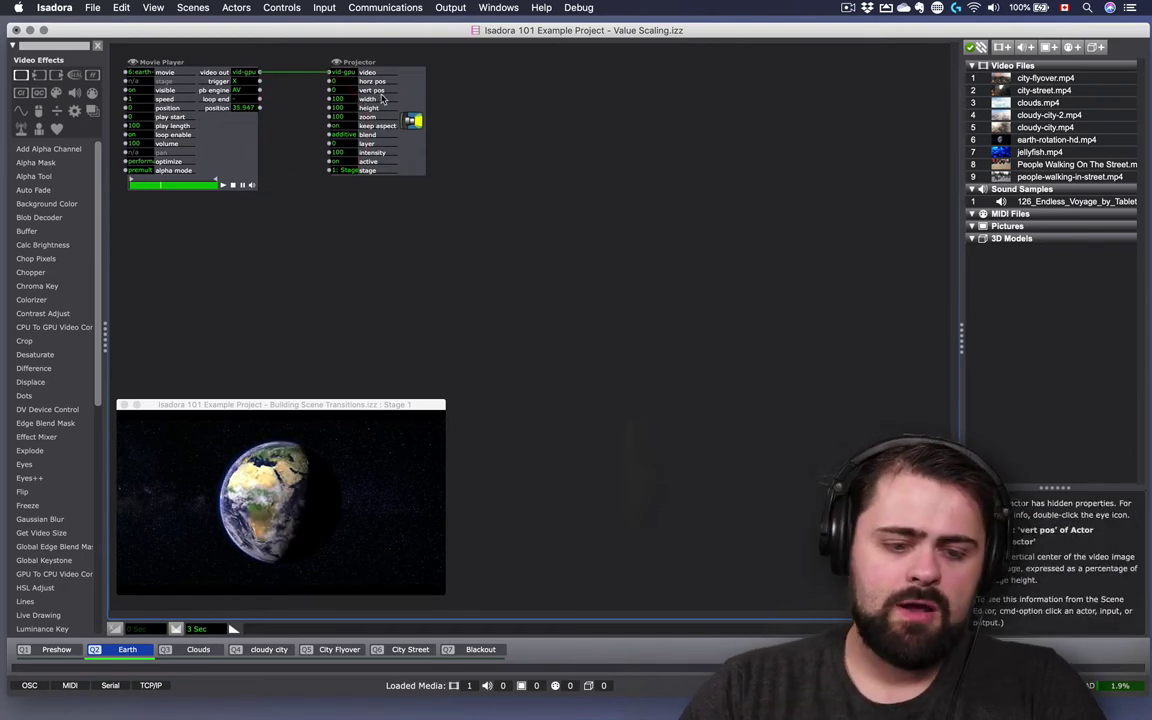
click(337, 116)
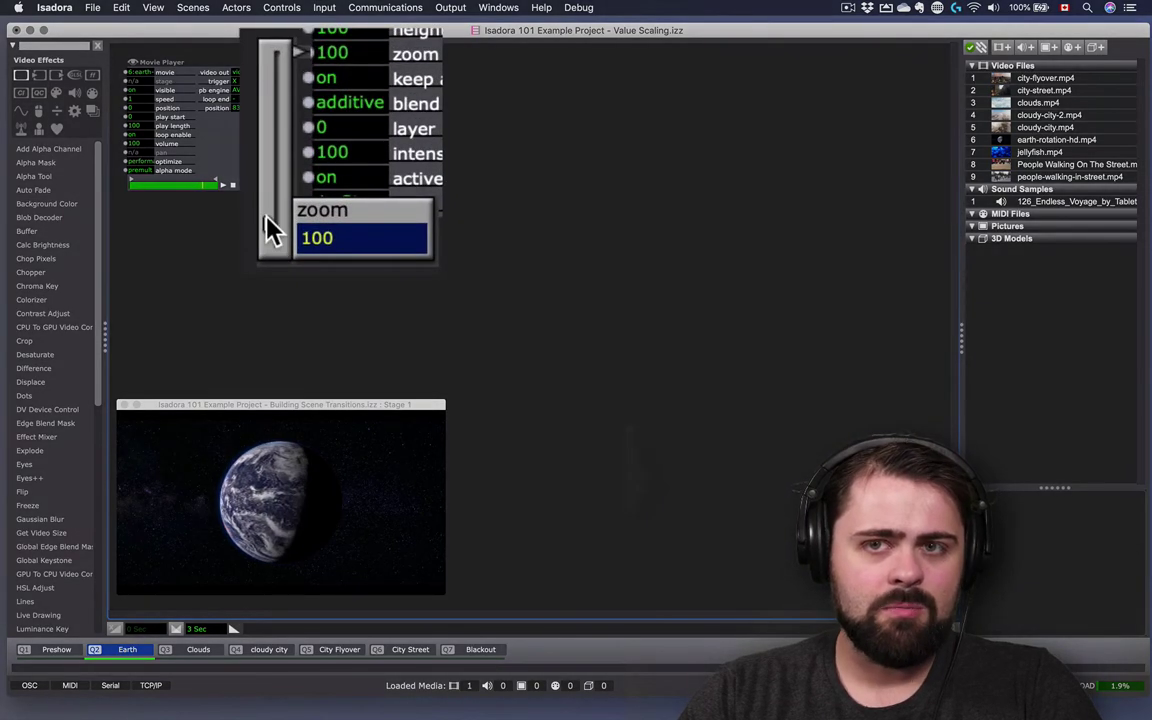
drag(266, 220, 309, 103)
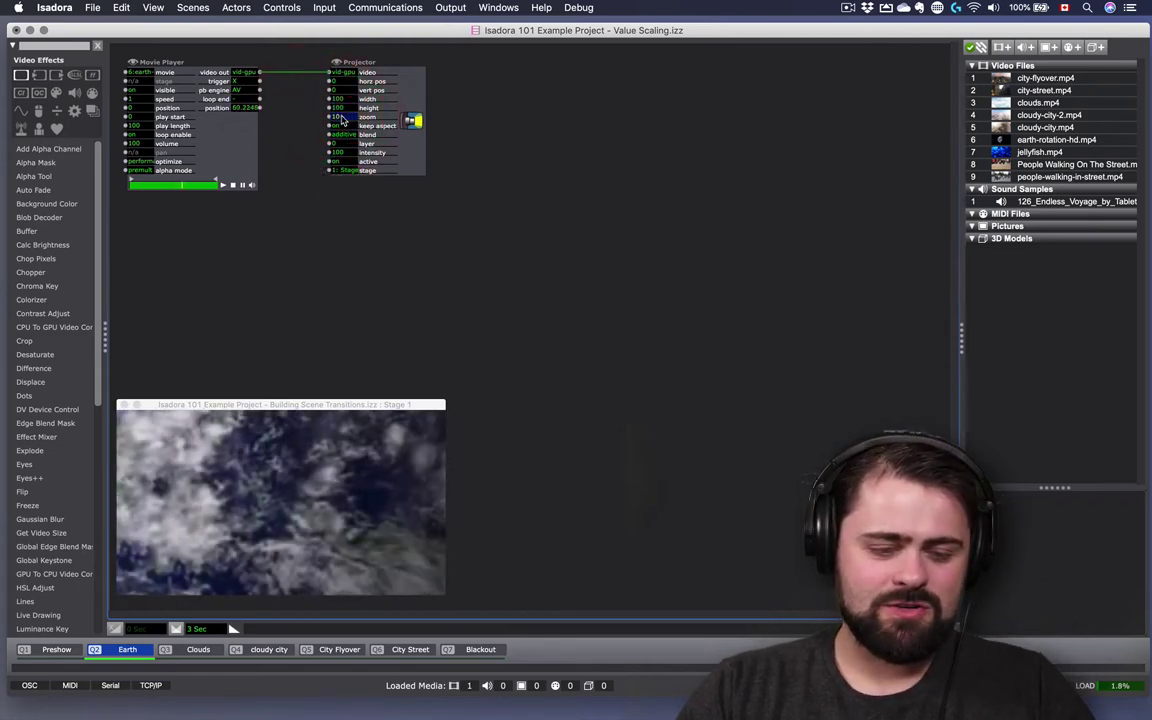
click(329, 207)
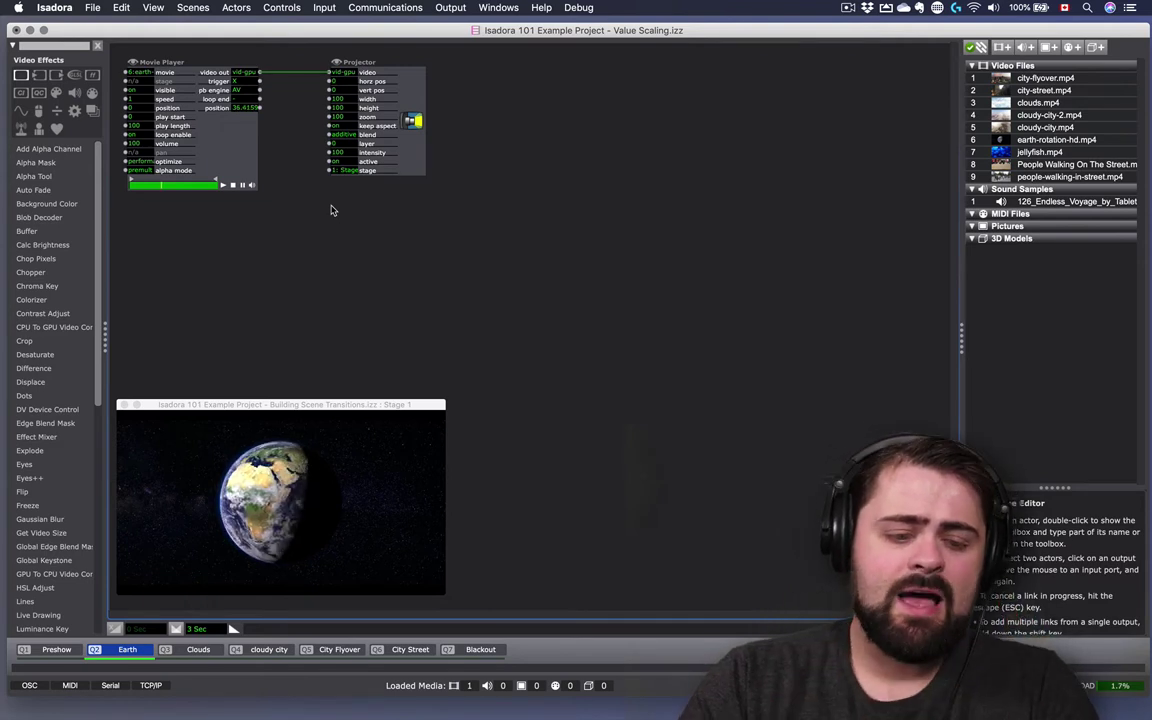
Confirm the Projector intensity scales 0 to 100, then move the Projector actor further right.
double_click(375, 157)
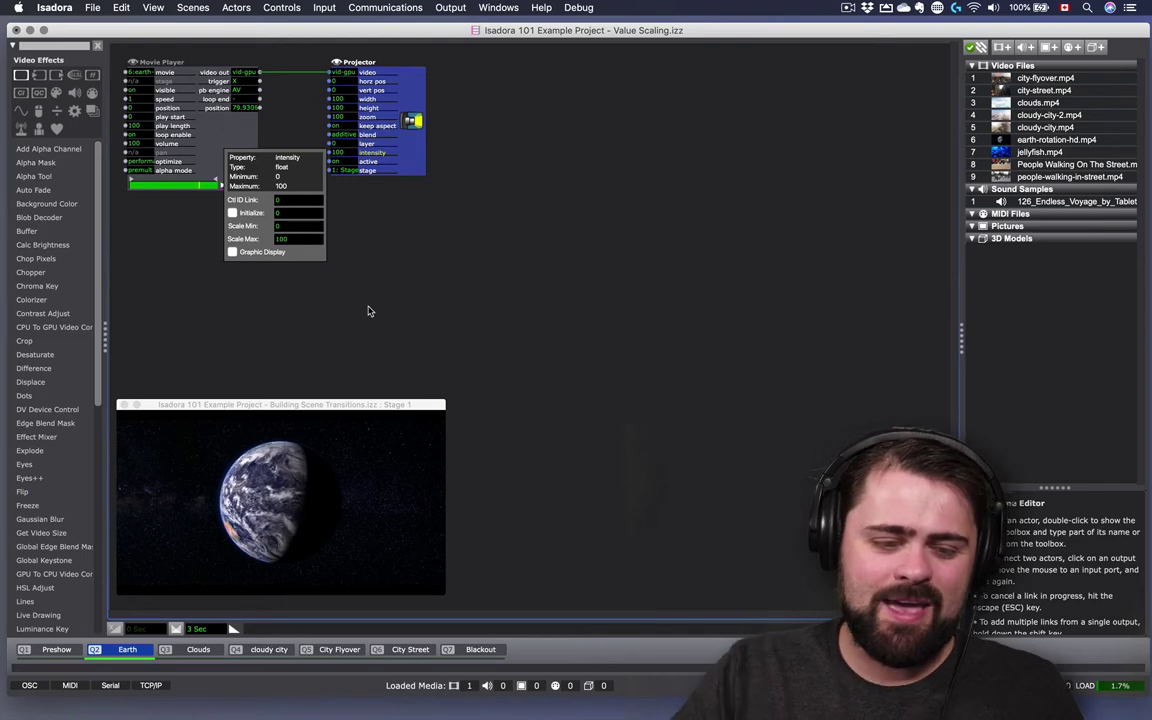
click(368, 311)
drag(406, 147, 452, 143)
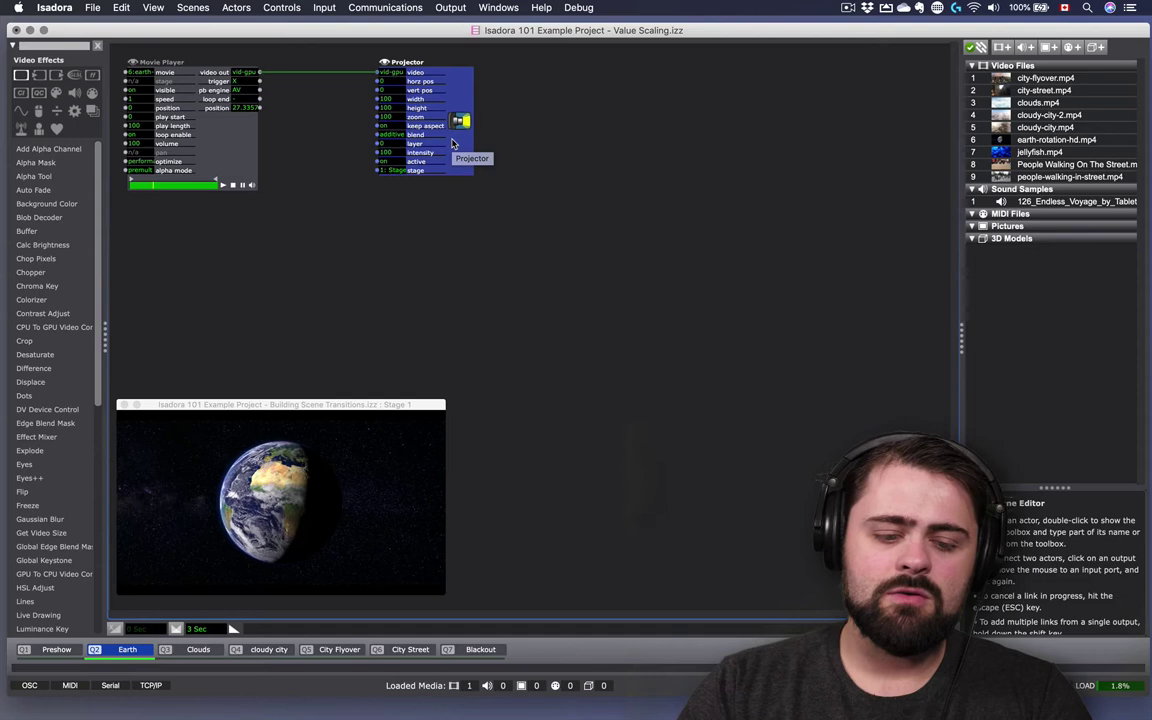
Add a Mouse Watcher actor via the 'mouse' actor search and place it left, below the Projector.
double_click(285, 270)
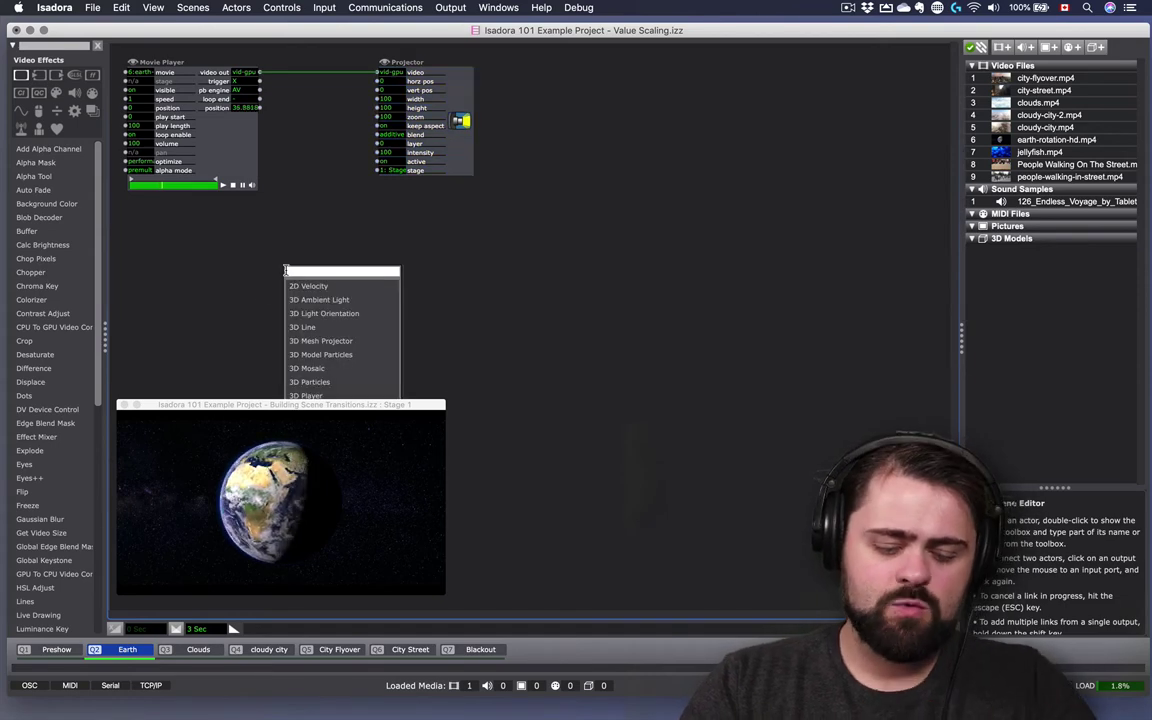
text(mouse)
key(Return)
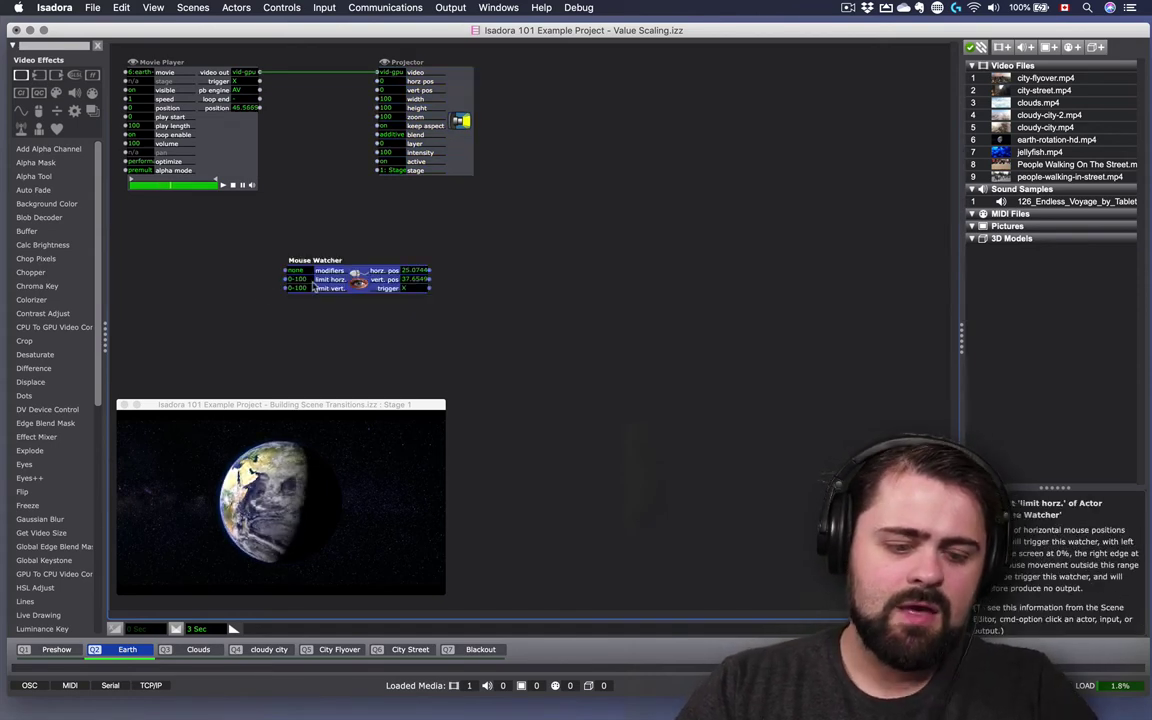
drag(313, 286, 229, 284)
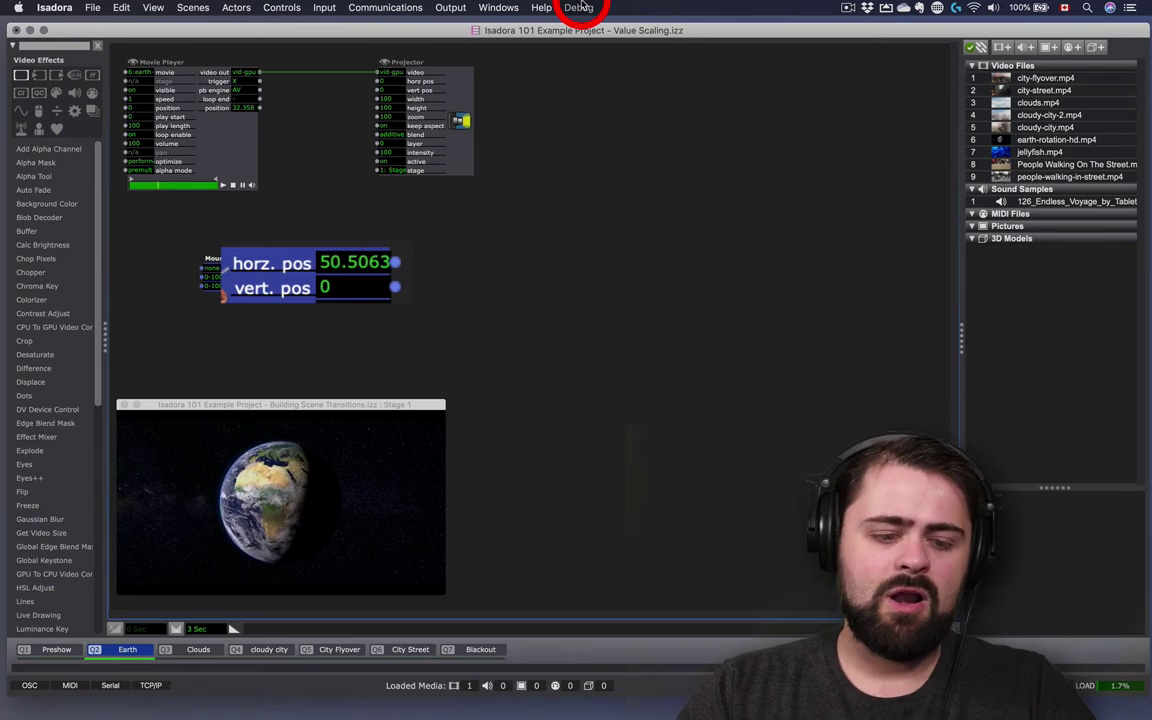
mouse_move(563, 714)
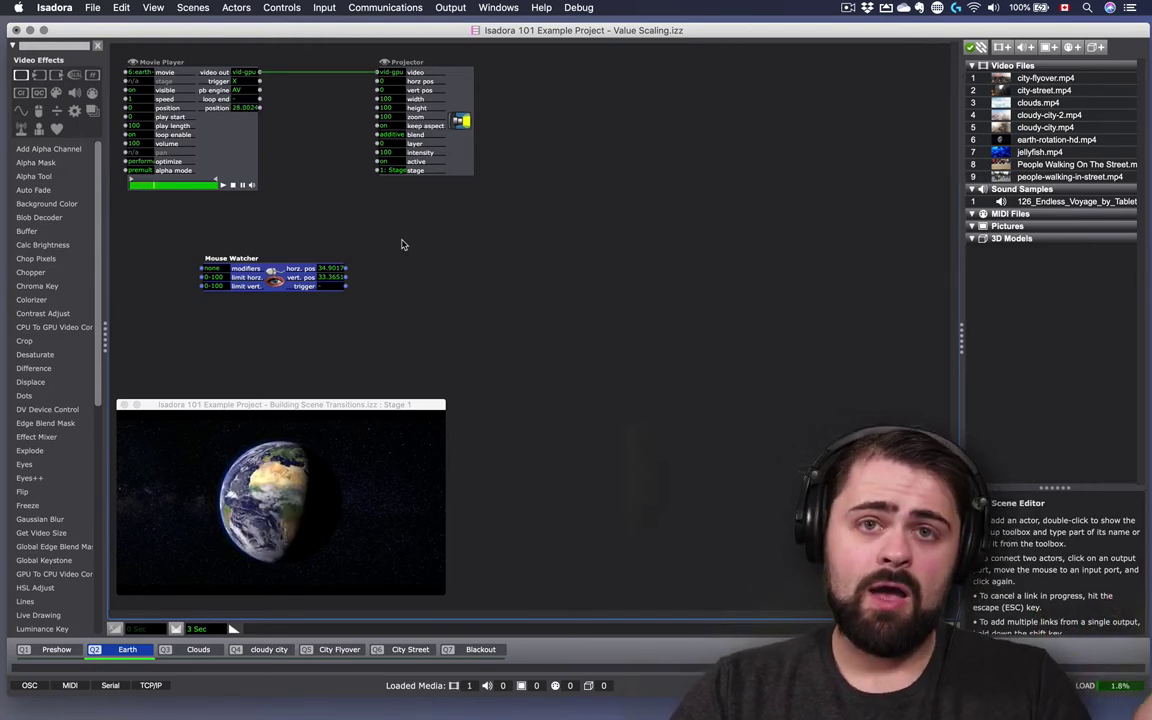
Link the Mouse Watcher's horz. pos output to the Projector's intensity input.
click(347, 270)
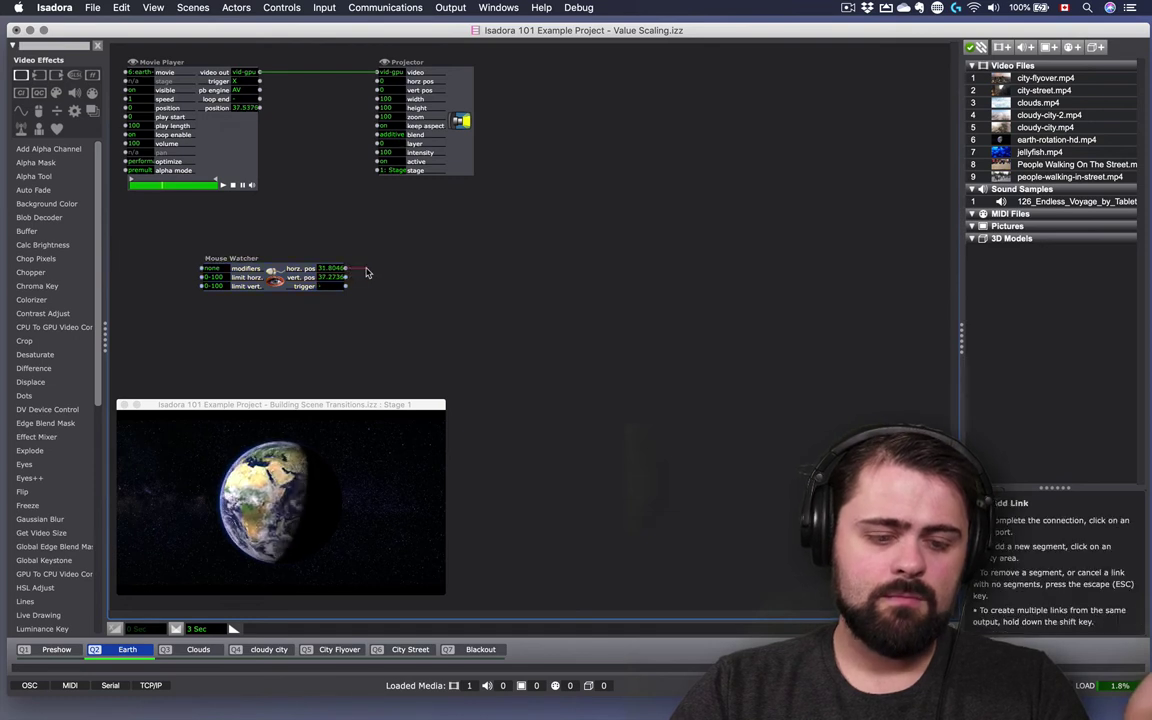
click(378, 152)
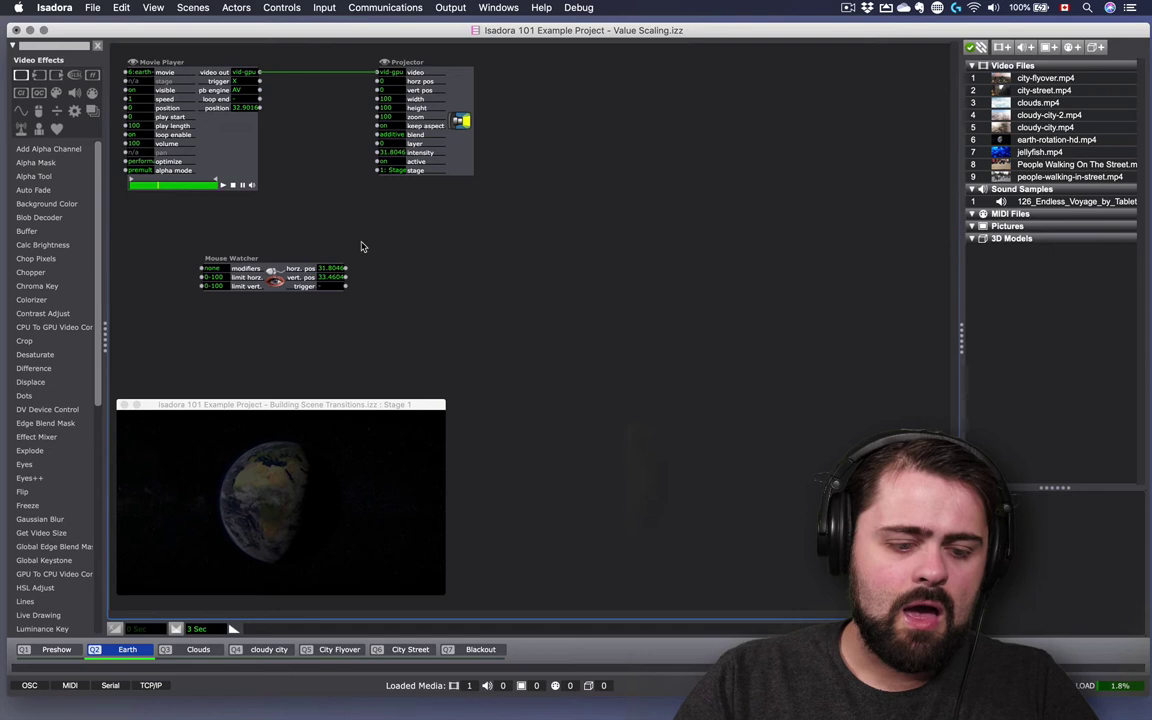
Link the Mouse Watcher's vert. pos to the Projector's zoom and open the zoom's scaling properties.
drag(322, 274, 278, 275)
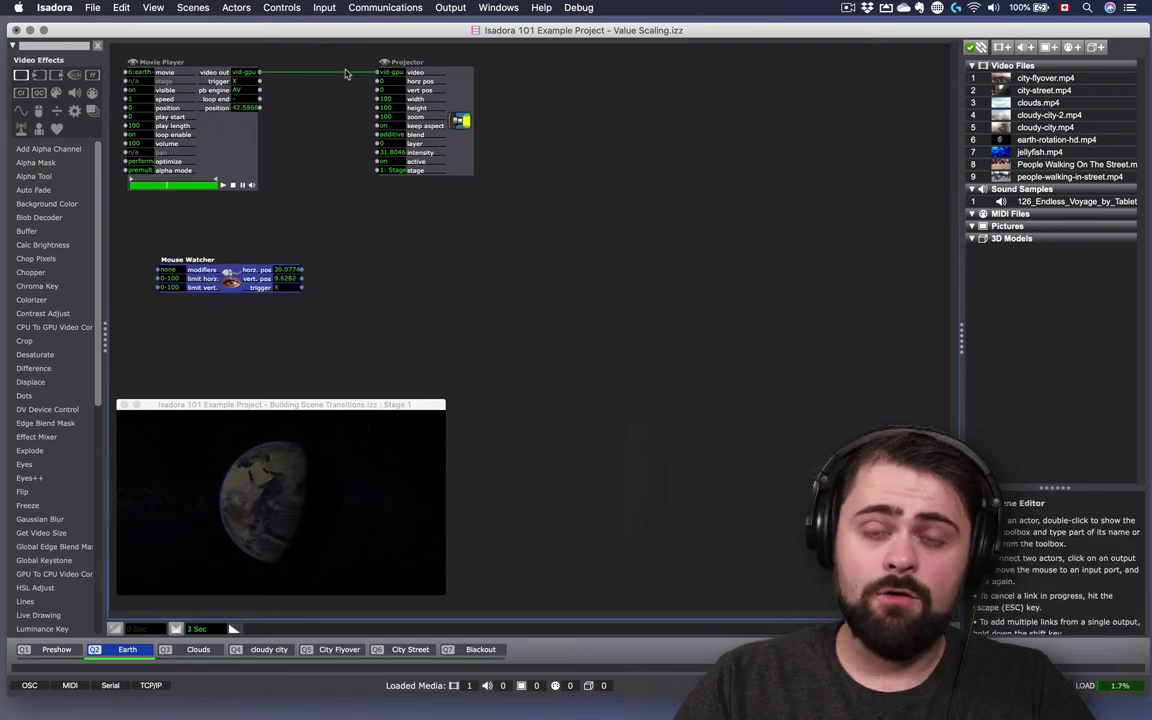
click(303, 279)
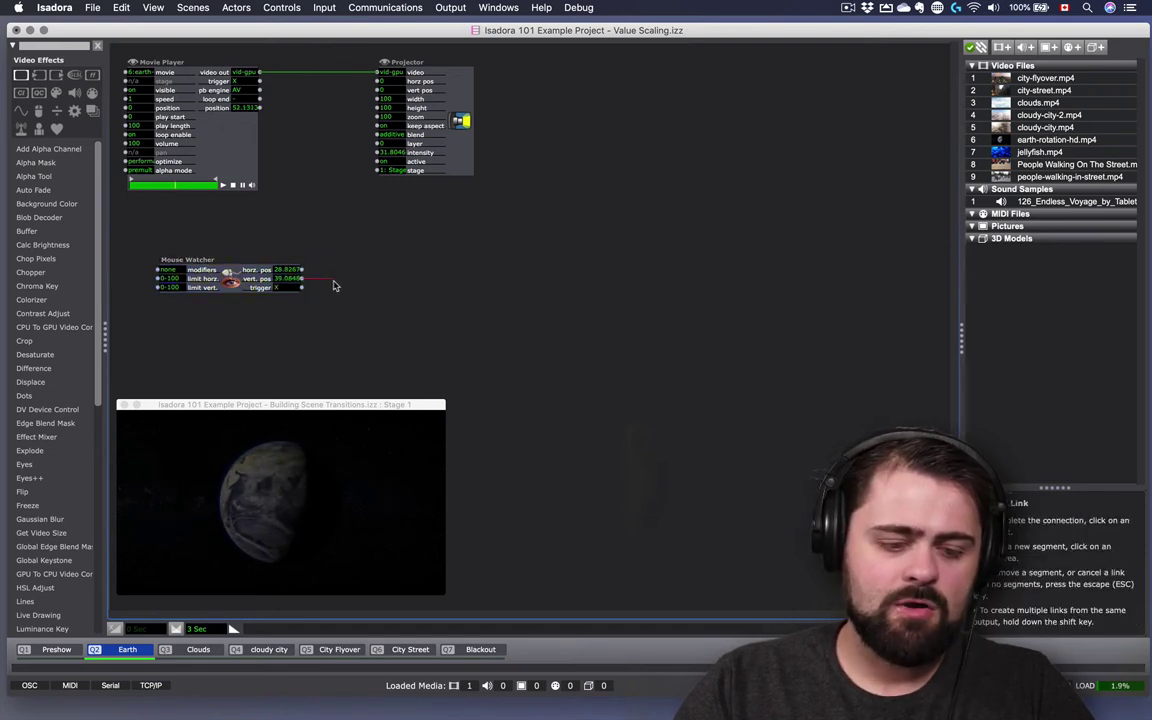
click(378, 118)
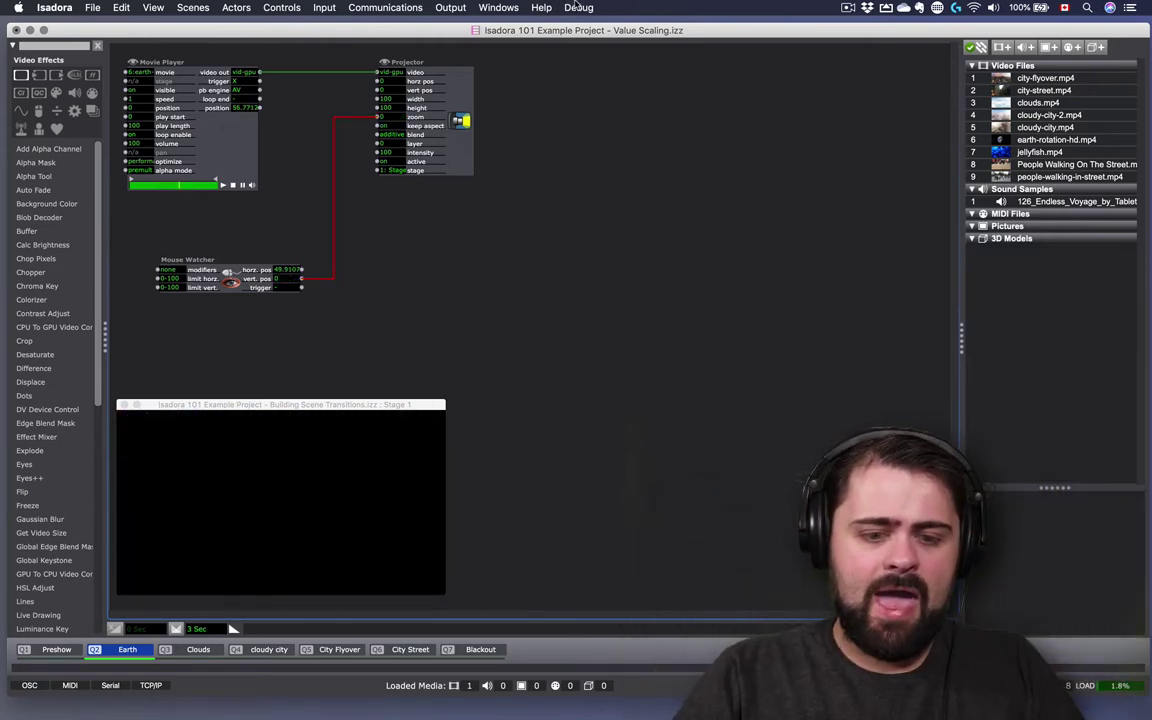
mouse_move(497, 713)
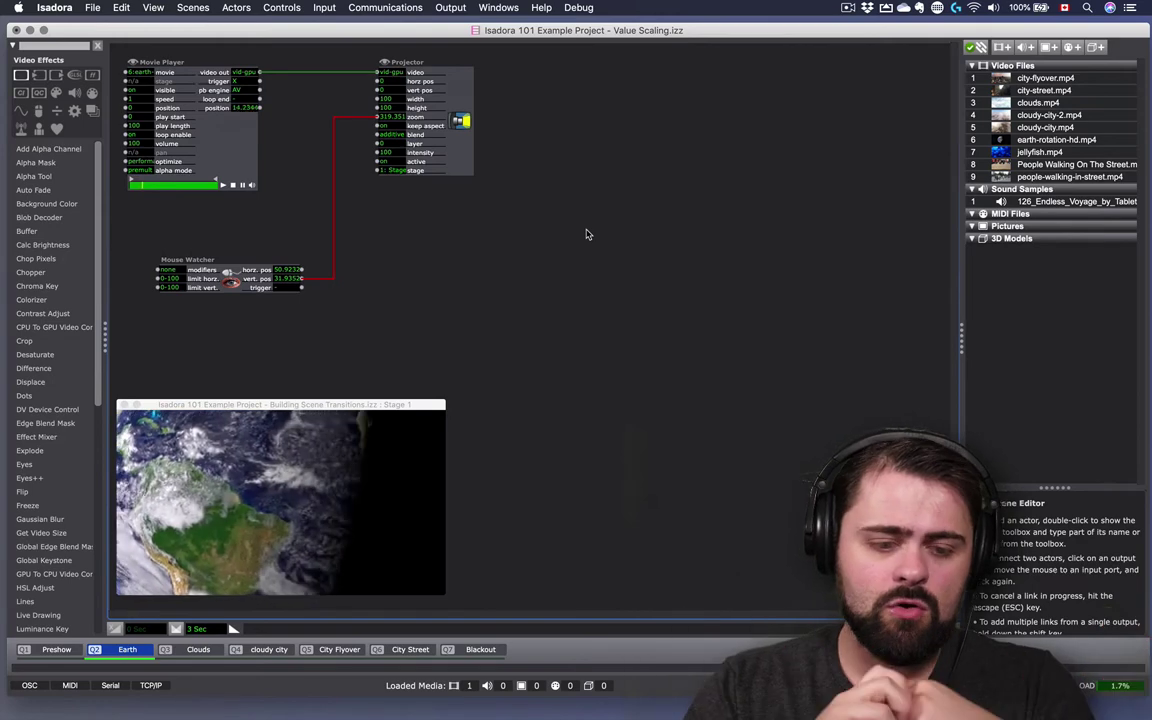
click(578, 90)
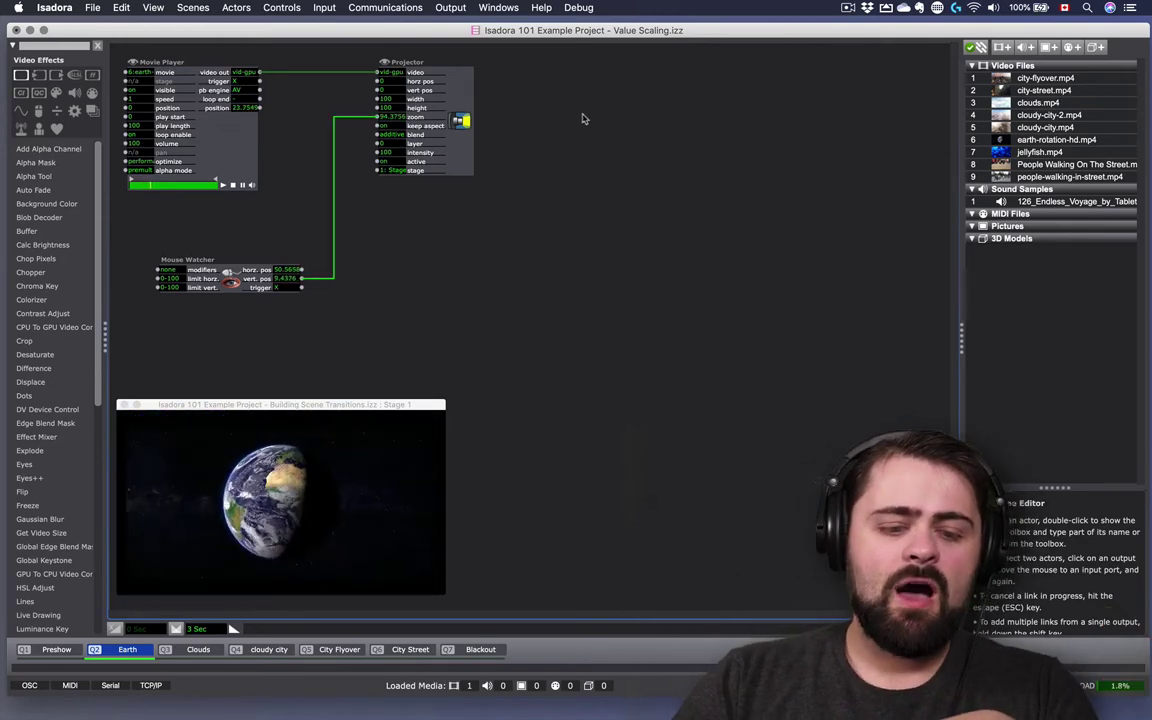
click(420, 118)
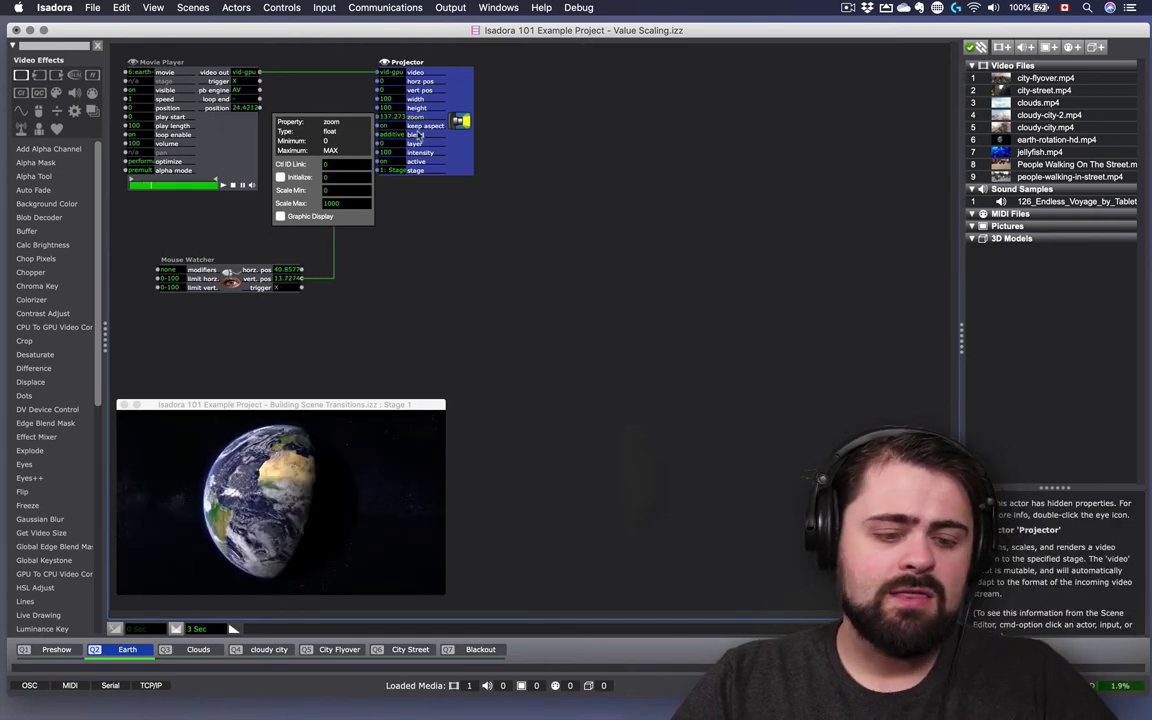
Set the zoom's Scale Min to 50 and Scale Max to 300, then verify the range.
text(50)
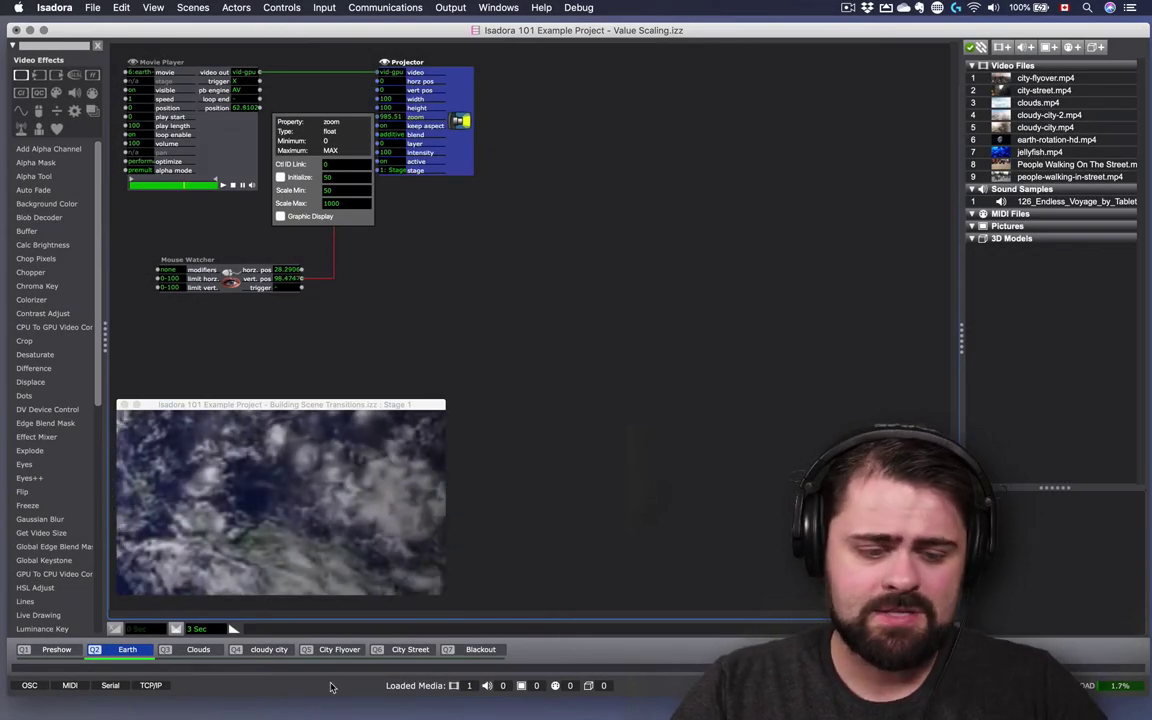
click(345, 204)
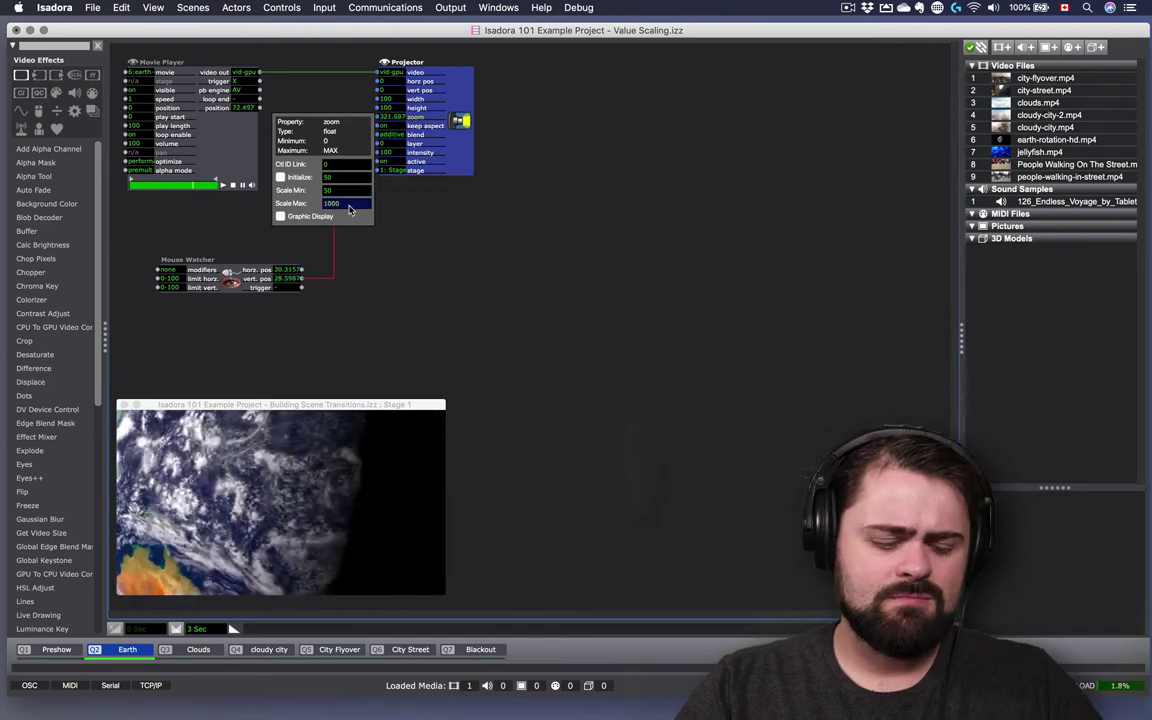
text(300)
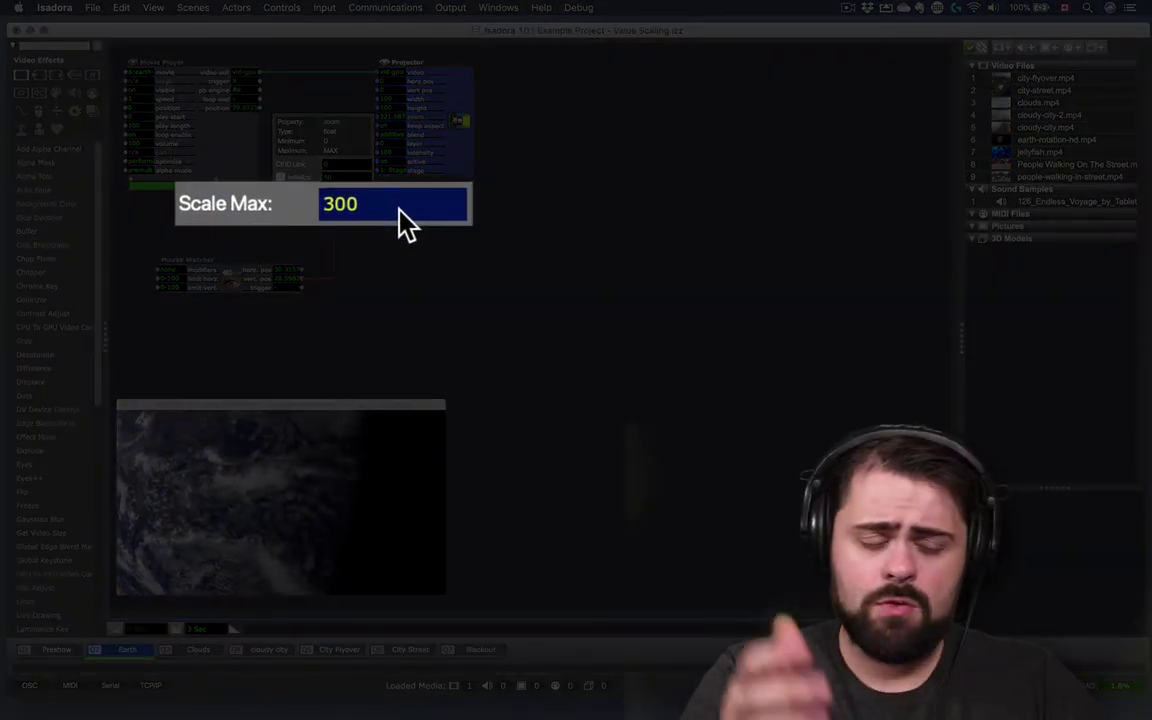
key(Return)
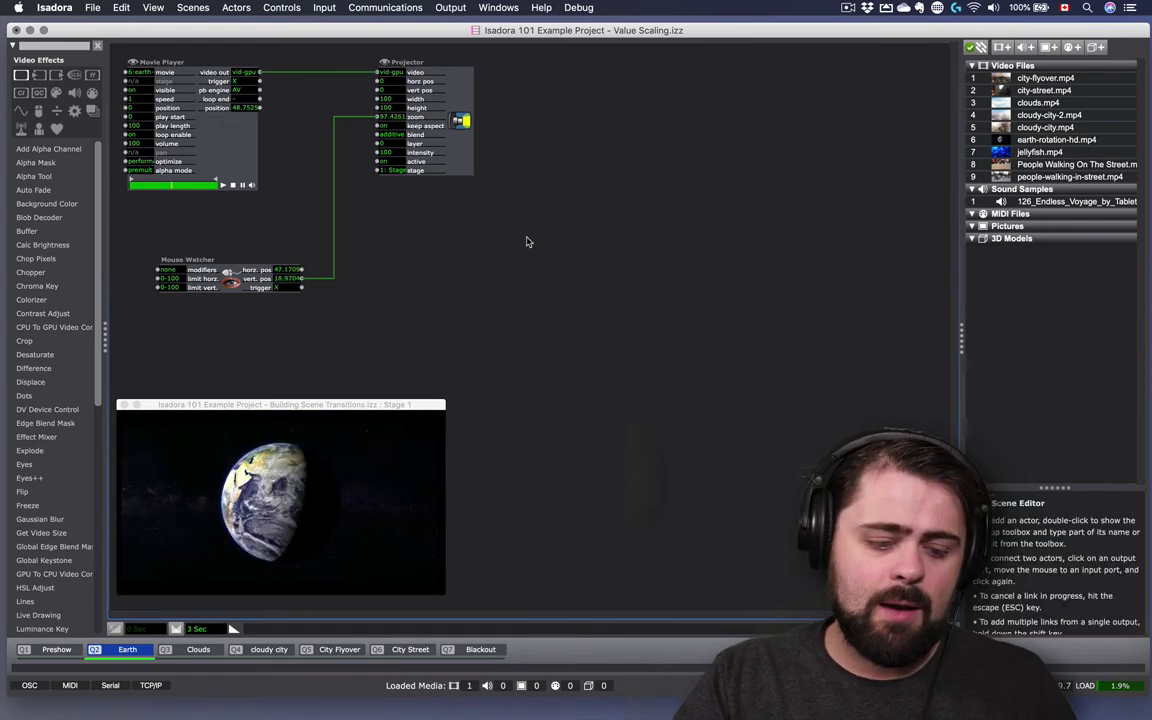
mouse_move(478, 712)
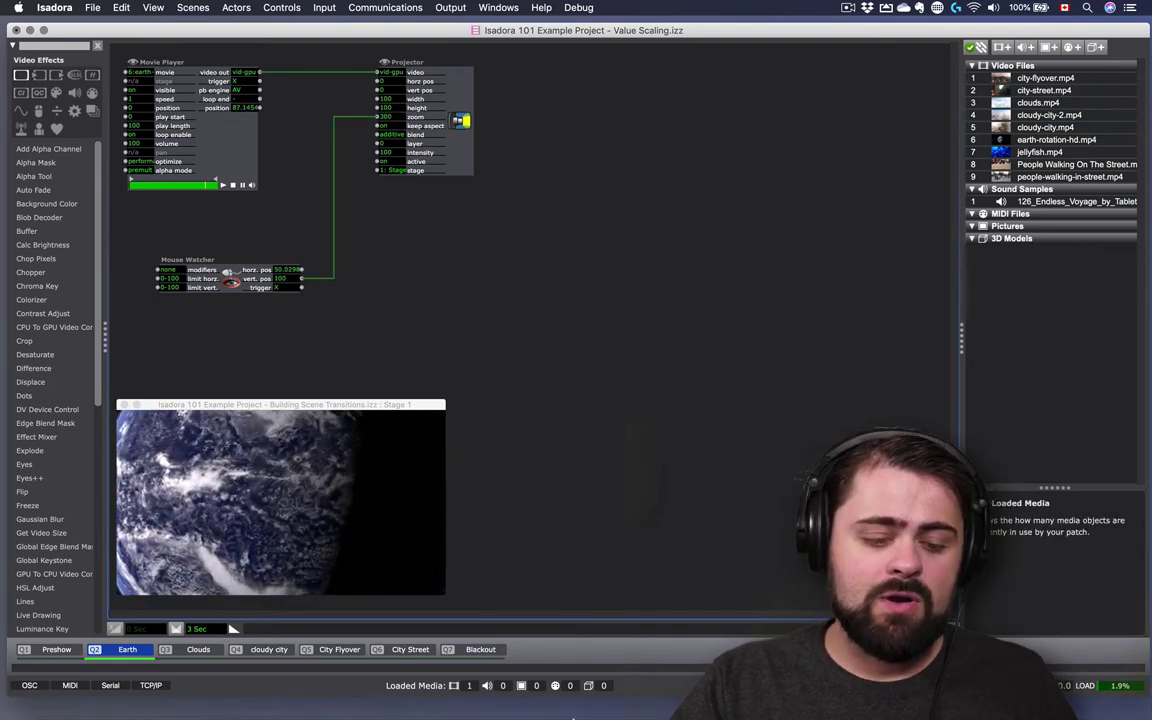
mouse_move(574, 716)
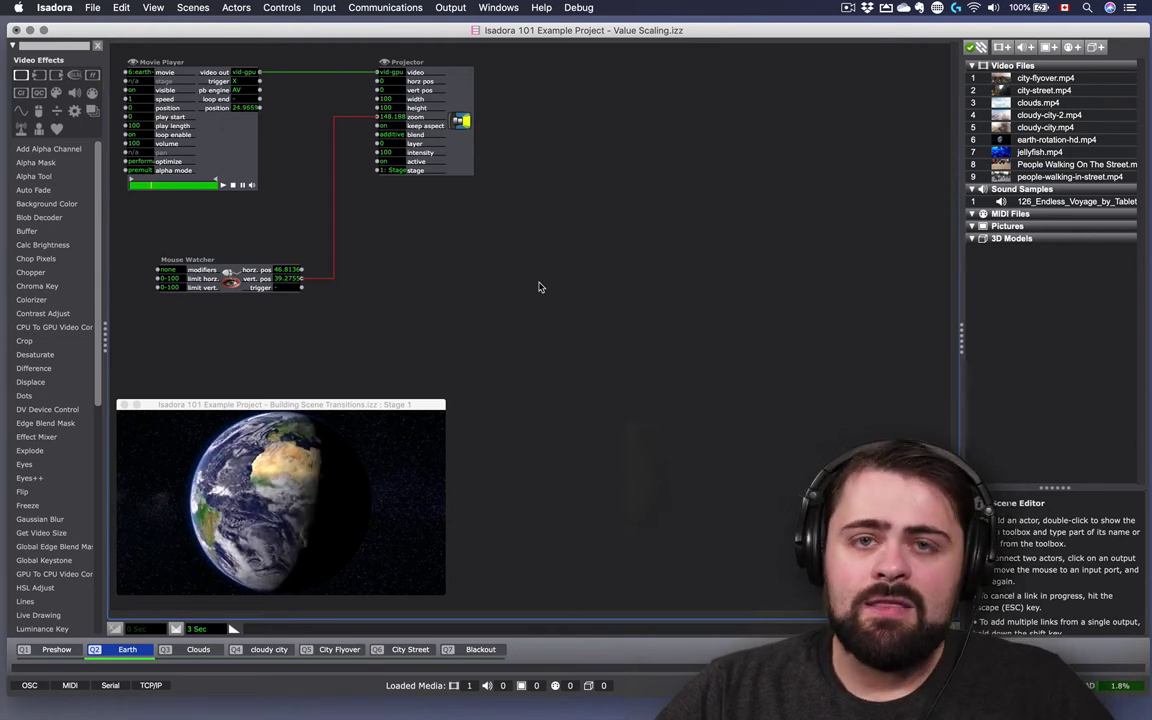
click(416, 117)
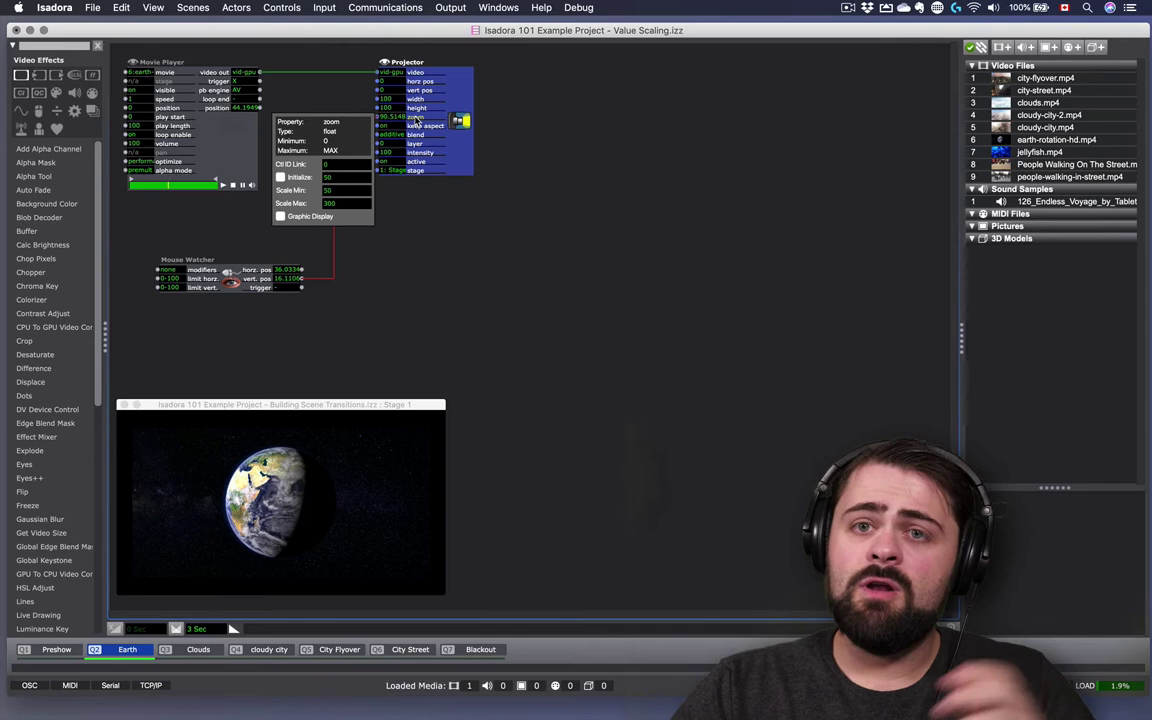
click(474, 217)
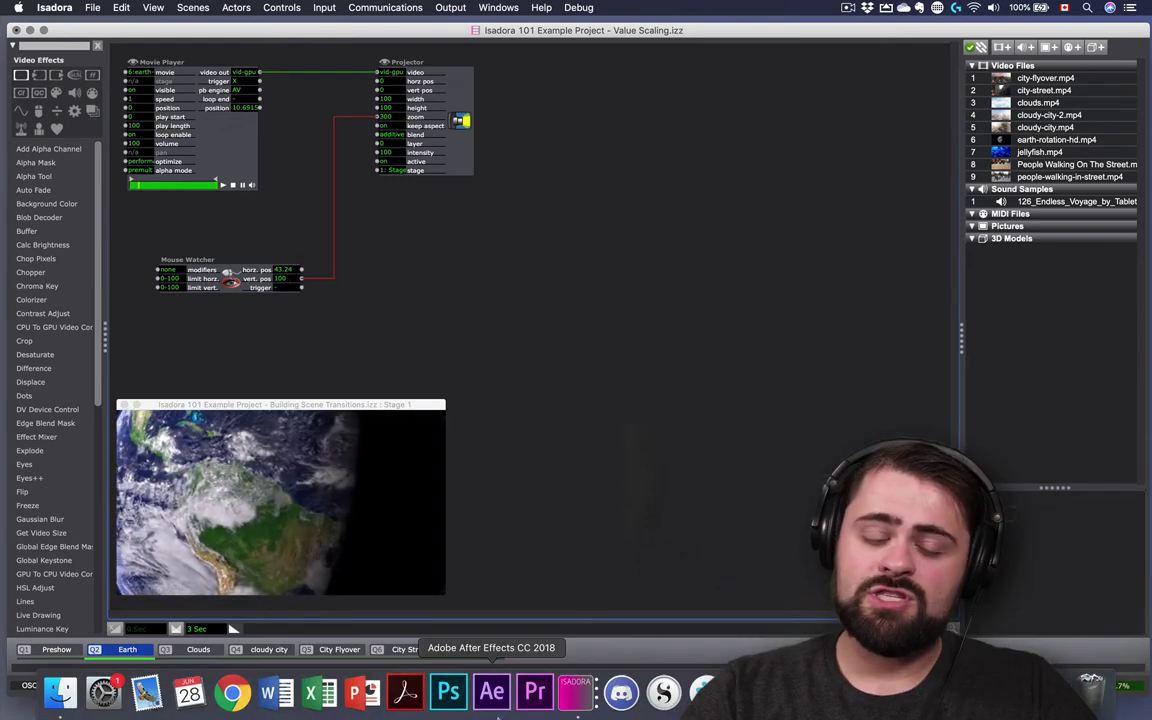
Reverse the zoom scaling to Scale Min 300 and Scale Max 50.
double_click(378, 116)
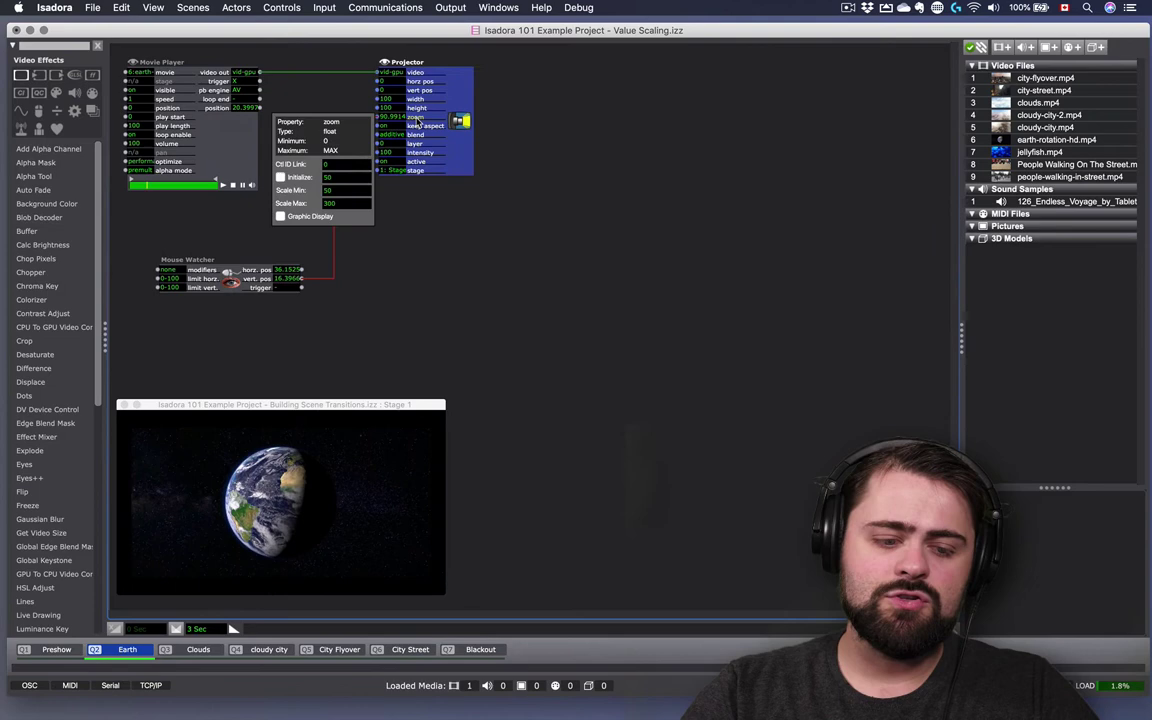
click(379, 214)
text(30)
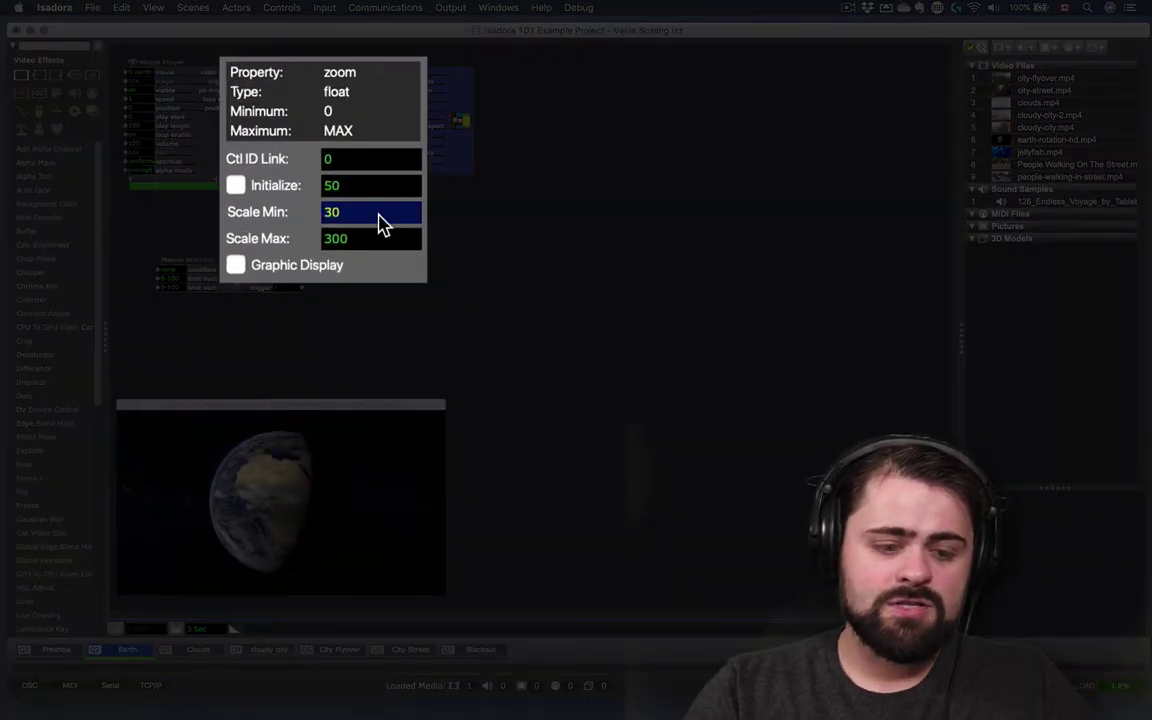
text(0)
key(Tab)
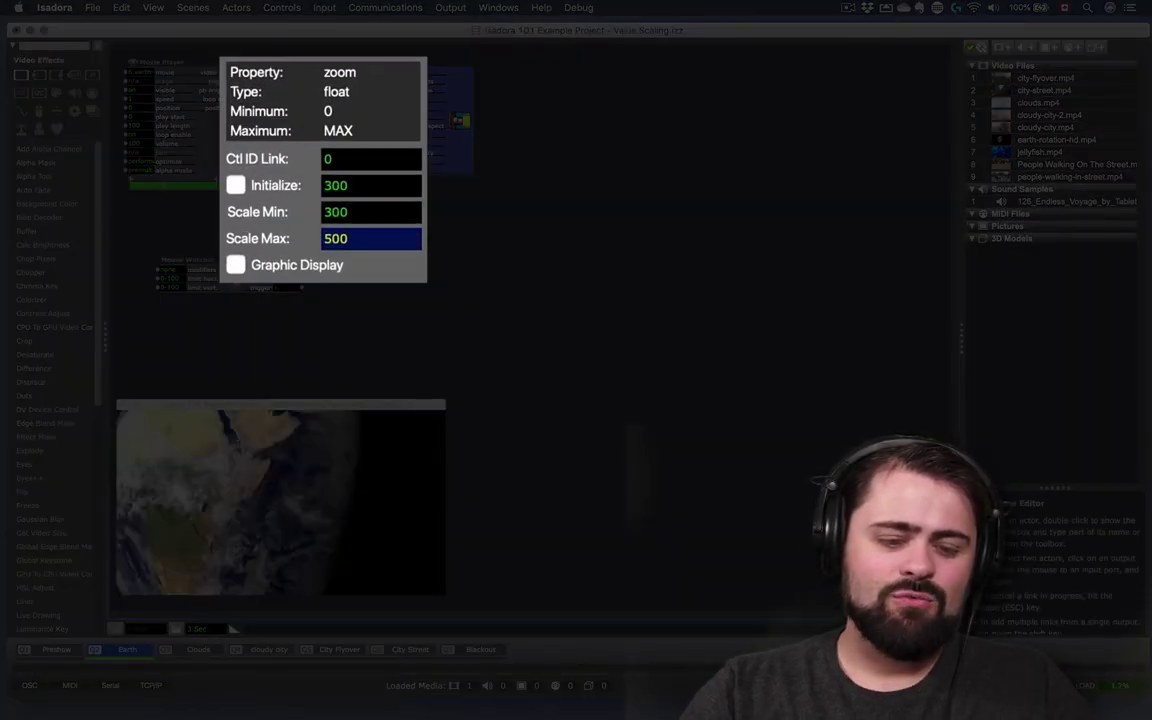
text(50)
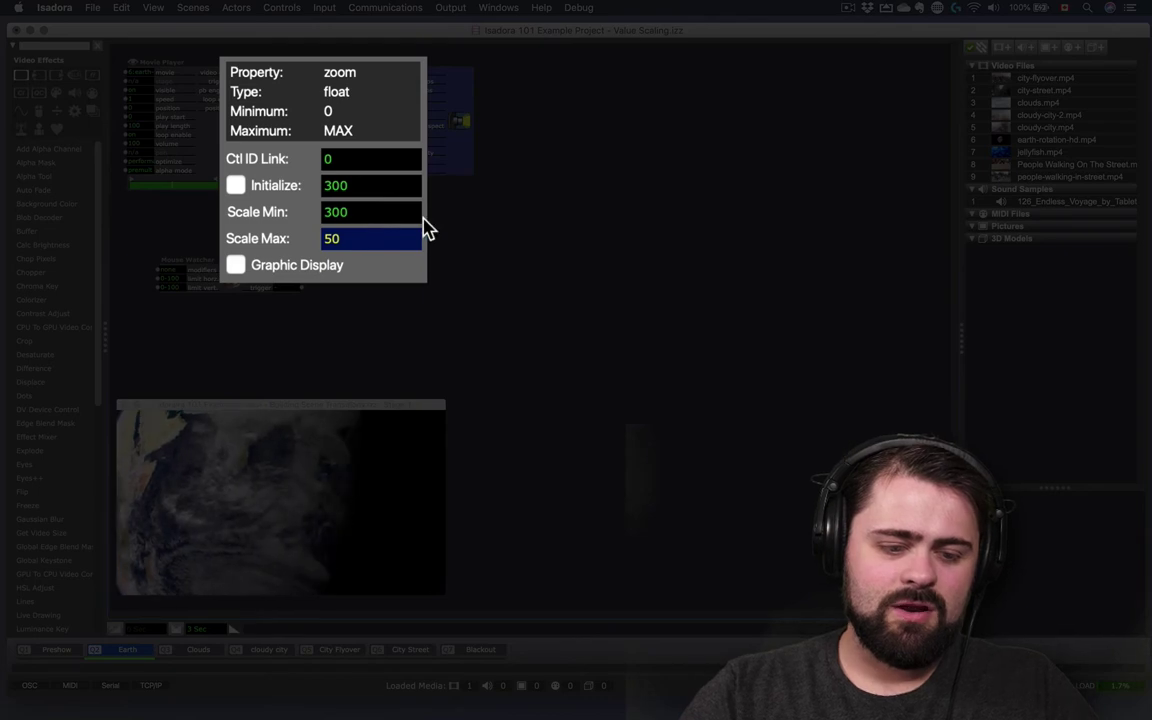
key(Return)
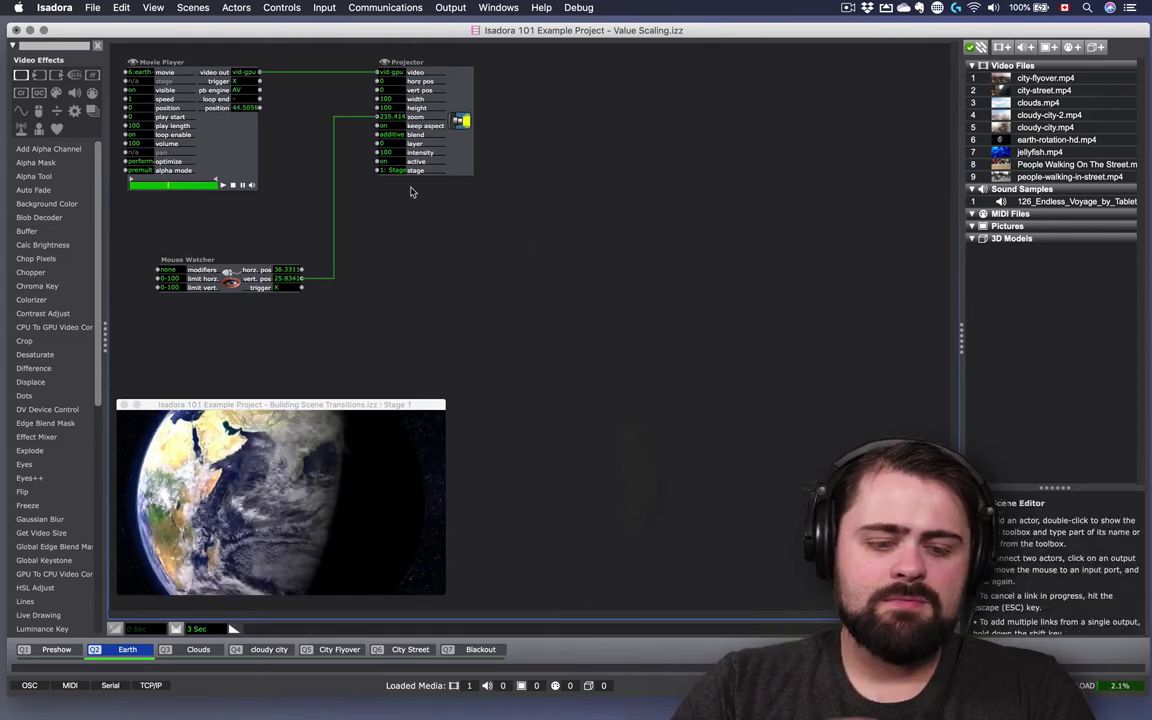
Delete the zoom link and add a playing Sound Player with 126_Endless_Voyage_by_Tabletop_Audio.wav.
click(334, 223)
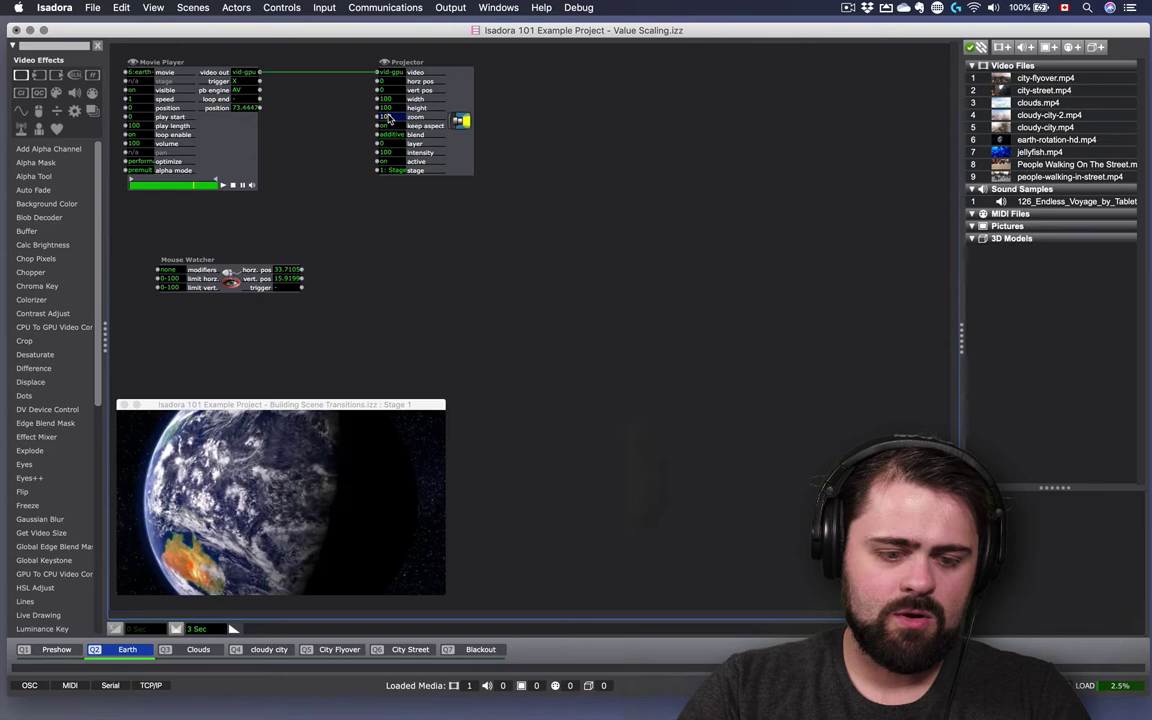
click(1040, 204)
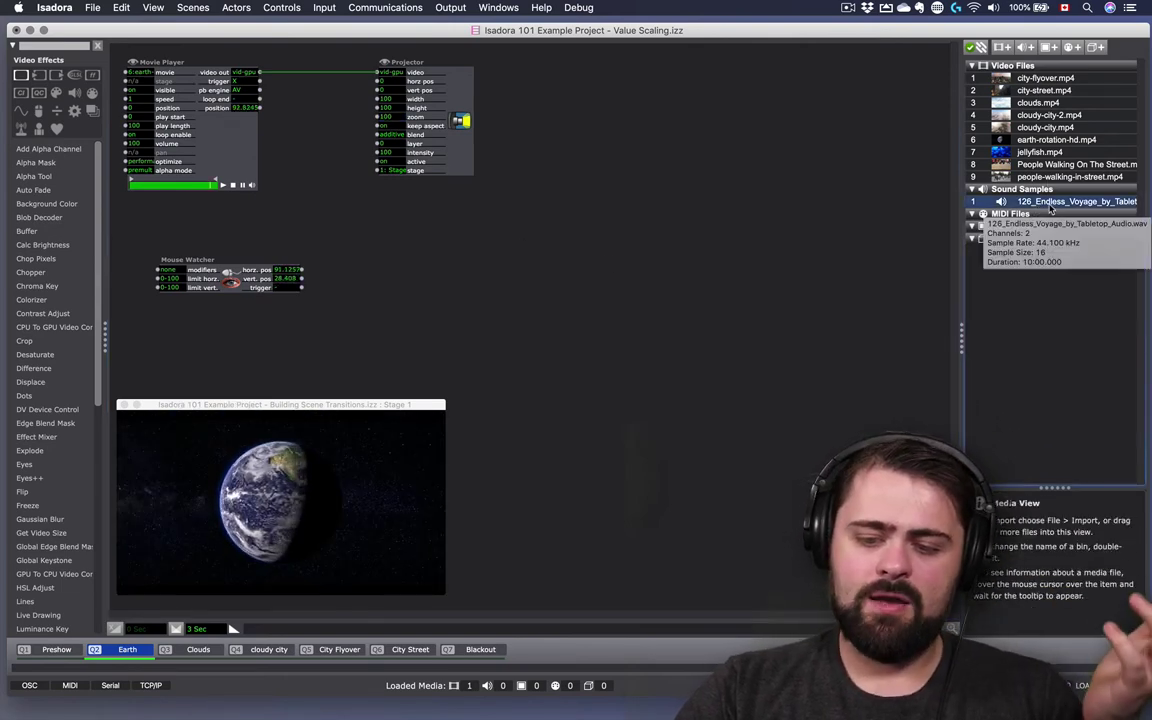
drag(1050, 208, 547, 246)
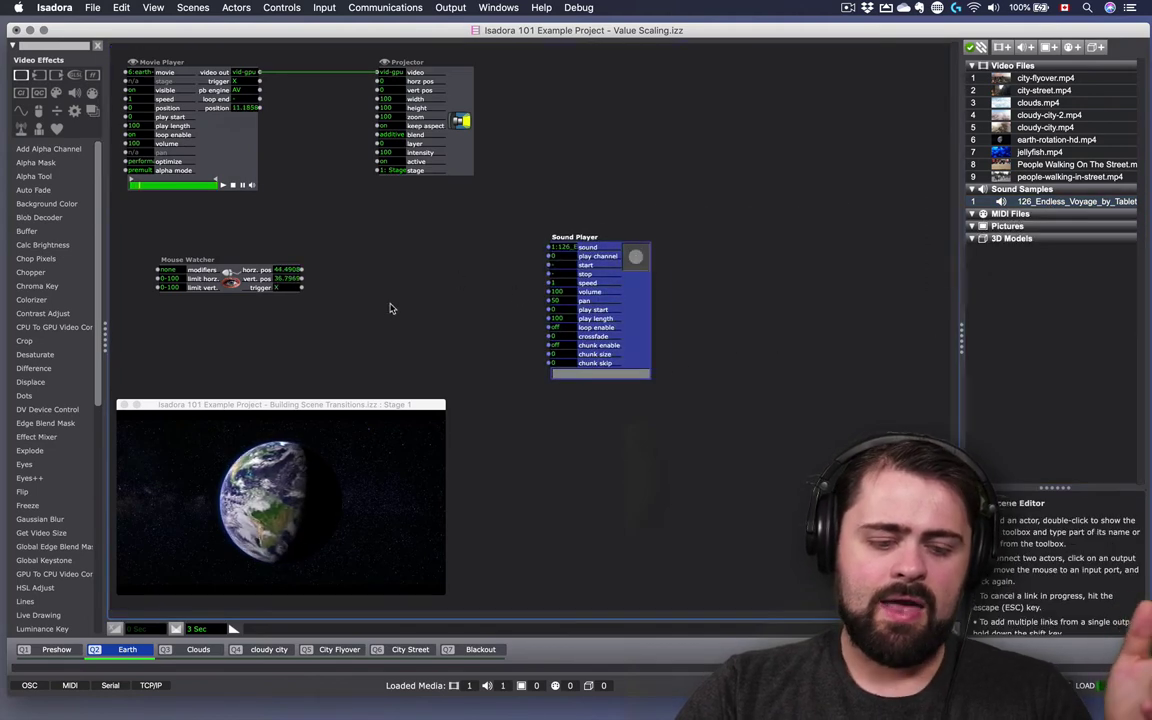
click(561, 265)
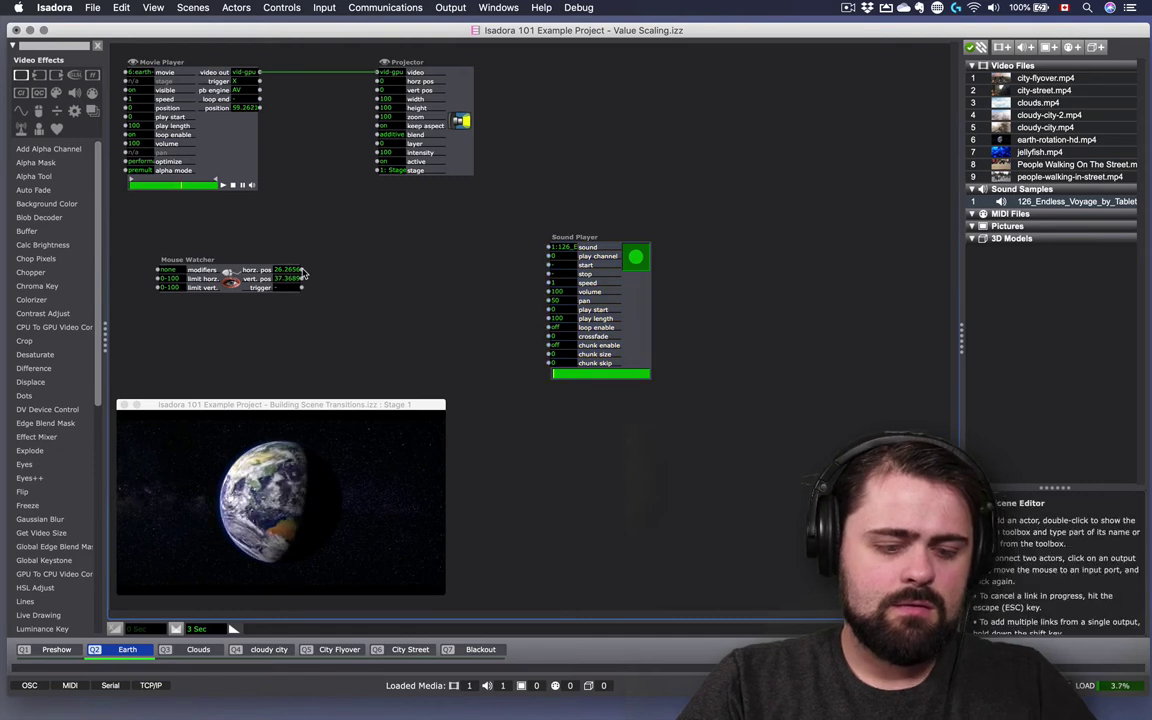
Connect the Mouse Watcher's vert. pos output to the Sound Player's volume input.
click(302, 271)
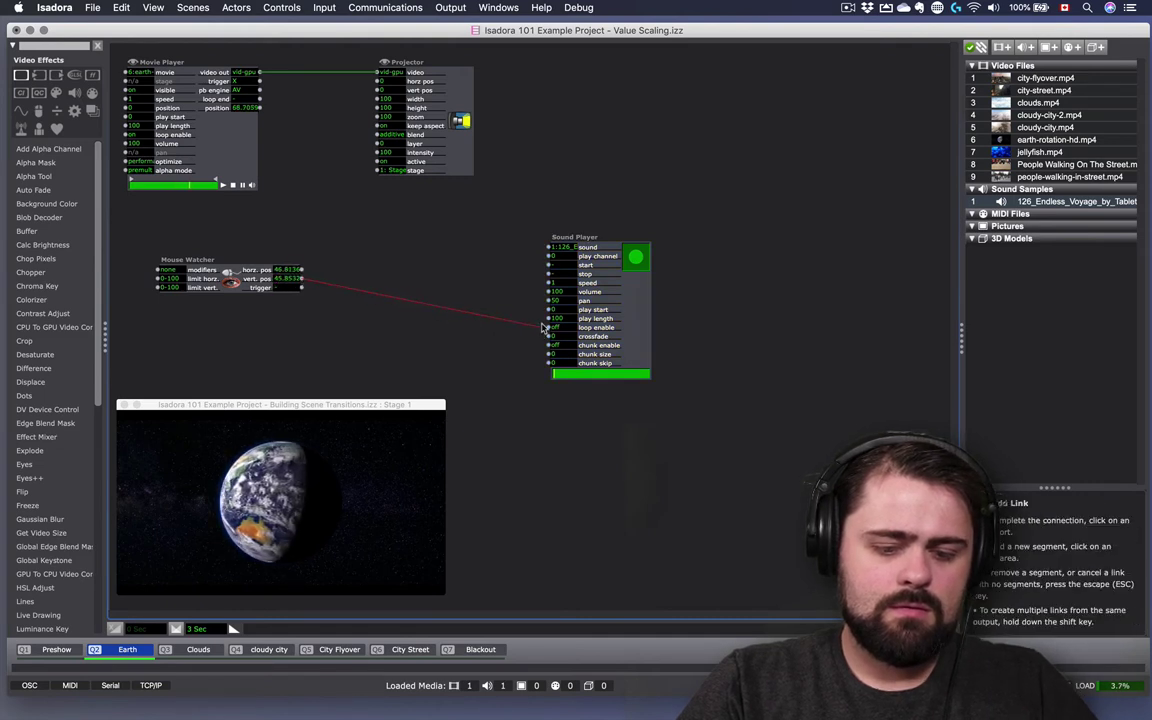
click(548, 292)
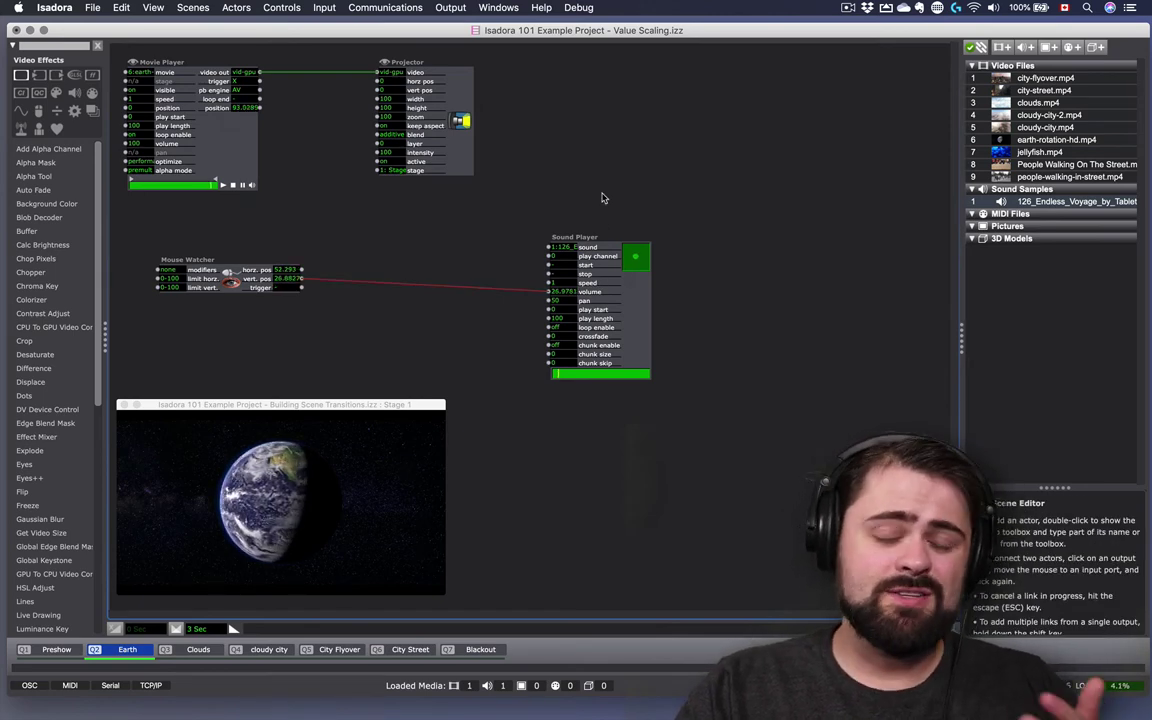
Open the Sound Player volume input's scaling properties and close them again.
click(589, 297)
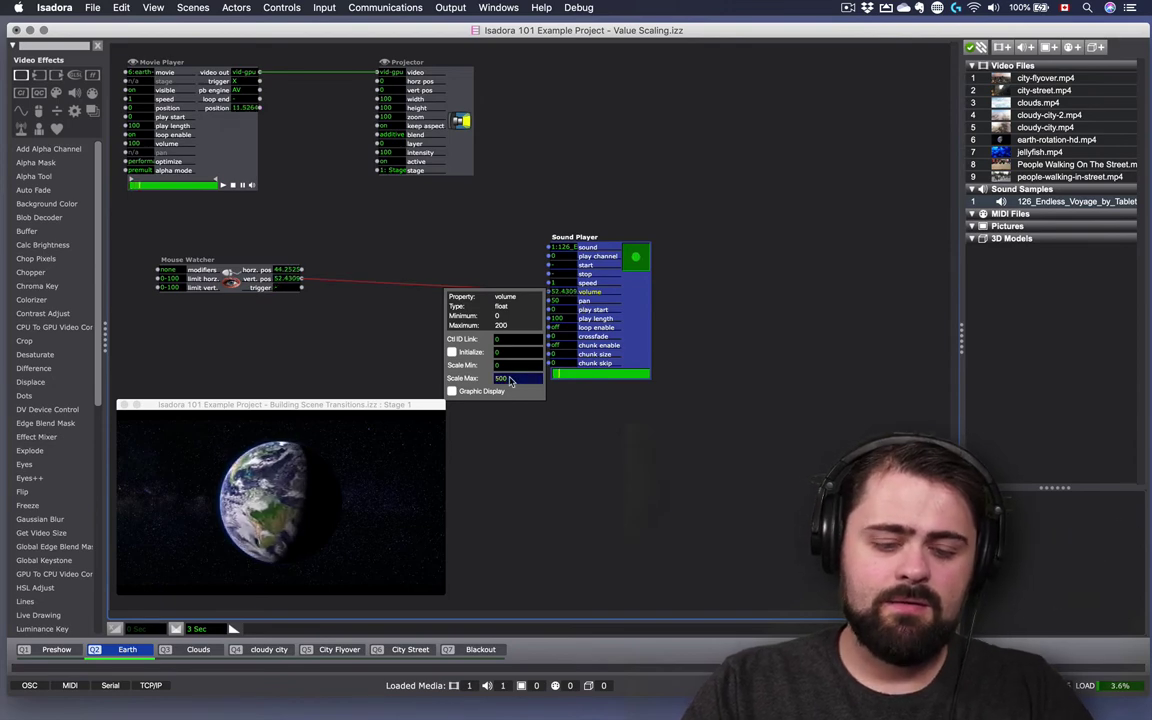
click(532, 400)
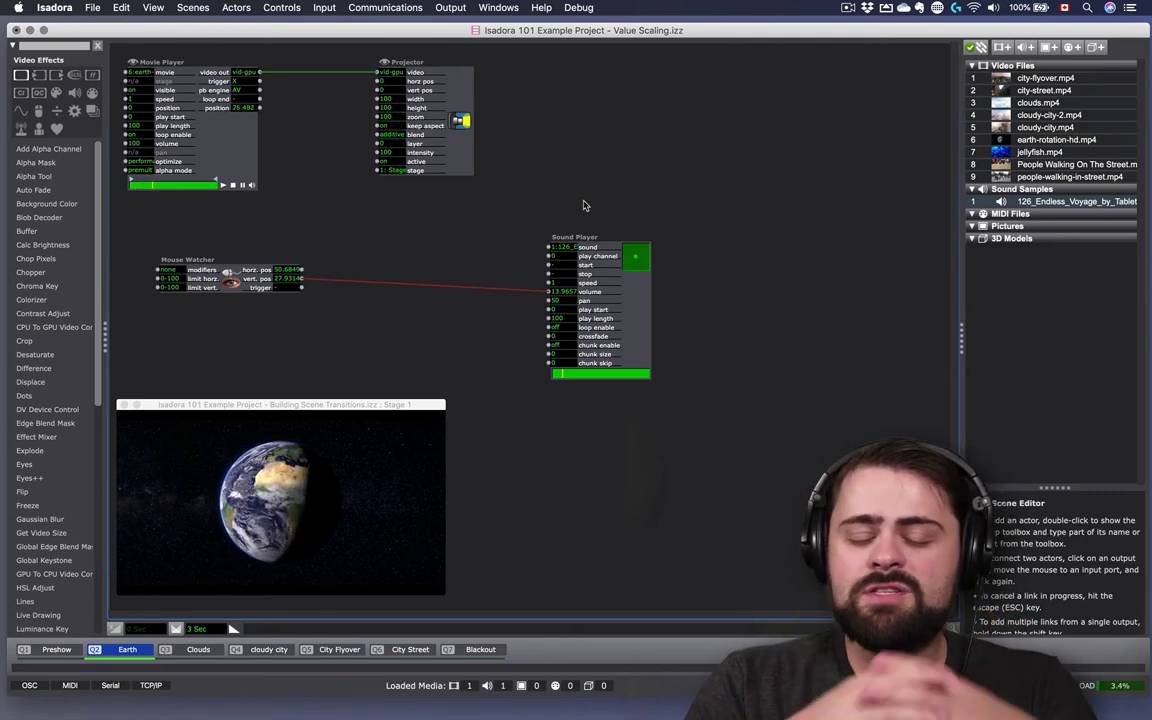
Create a new empty scene and place a Shapes actor at its upper left.
key(super+shift+n)
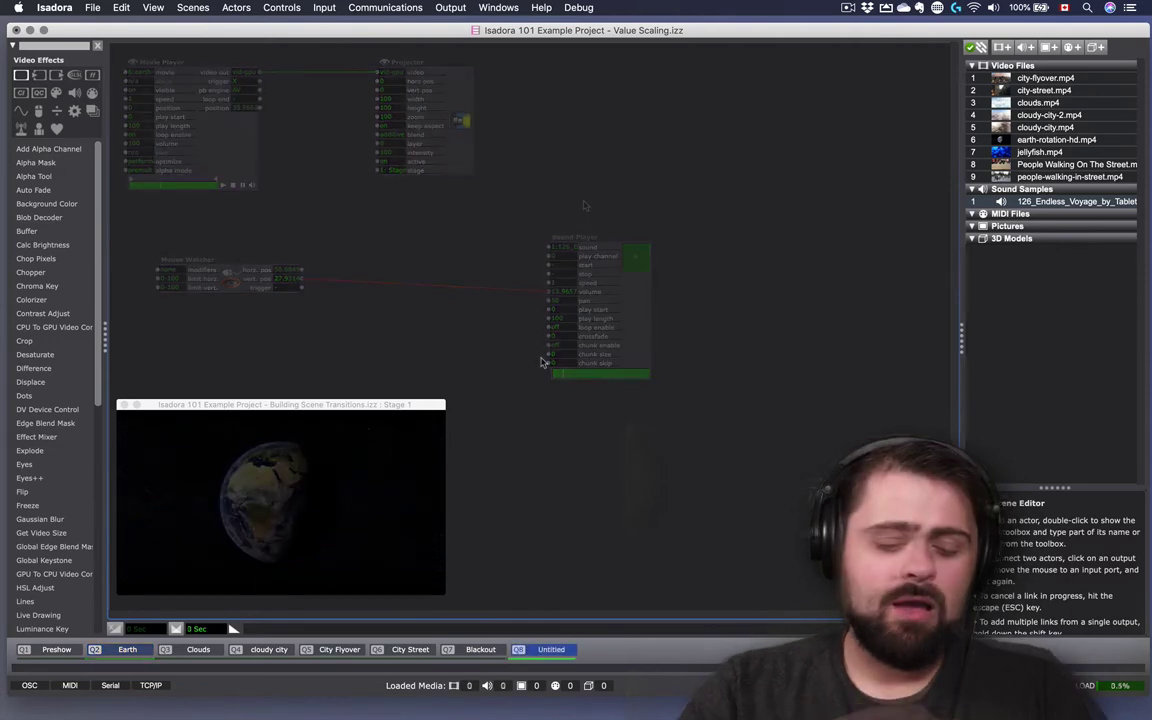
double_click(469, 296)
text(shapes)
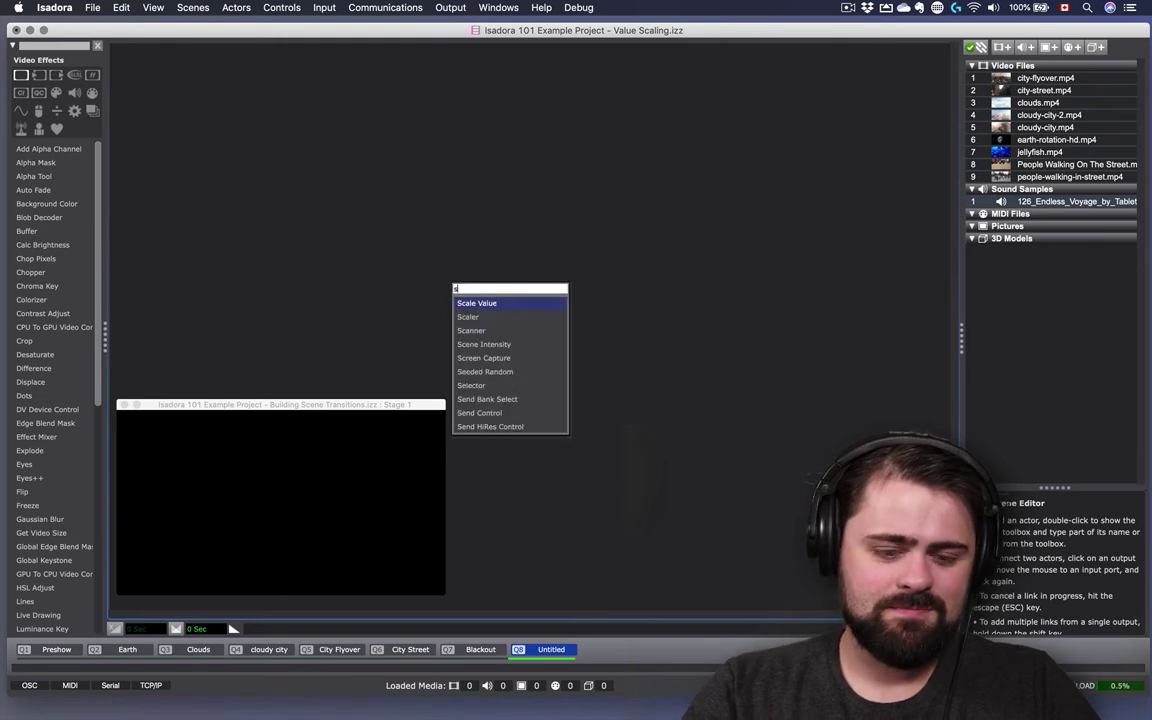
key(Return)
drag(530, 321, 372, 160)
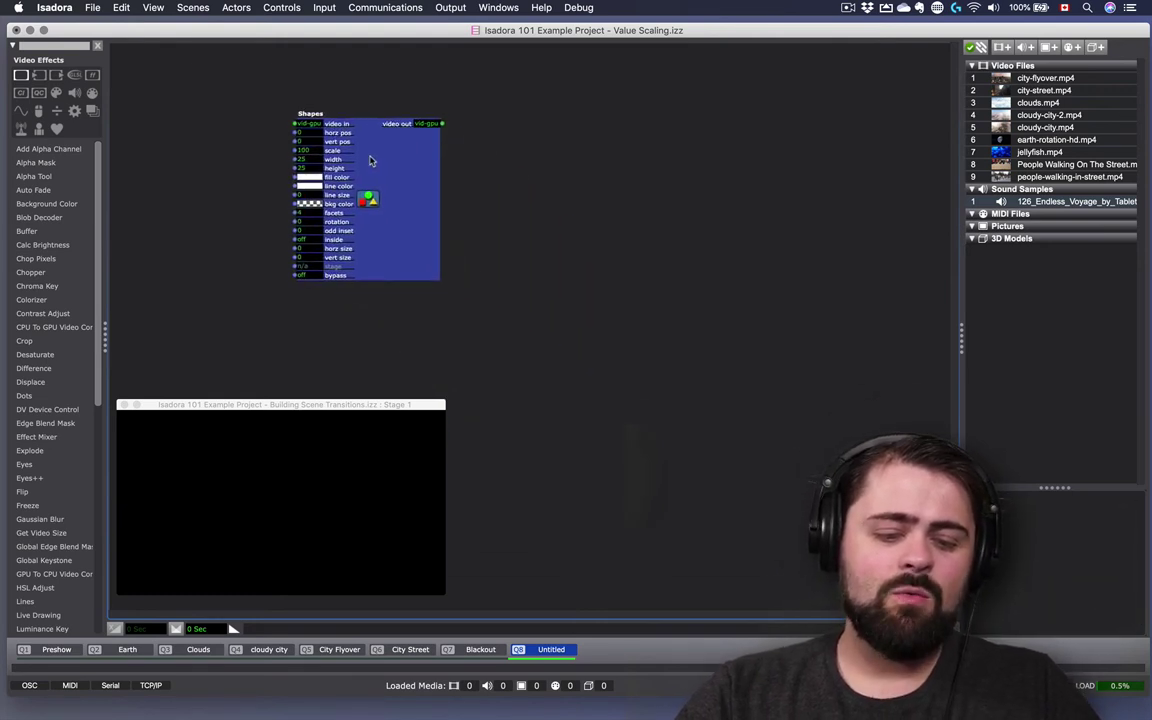
Add a Projector beside Shapes and connect the Shapes video output to it.
double_click(543, 226)
text(proj)
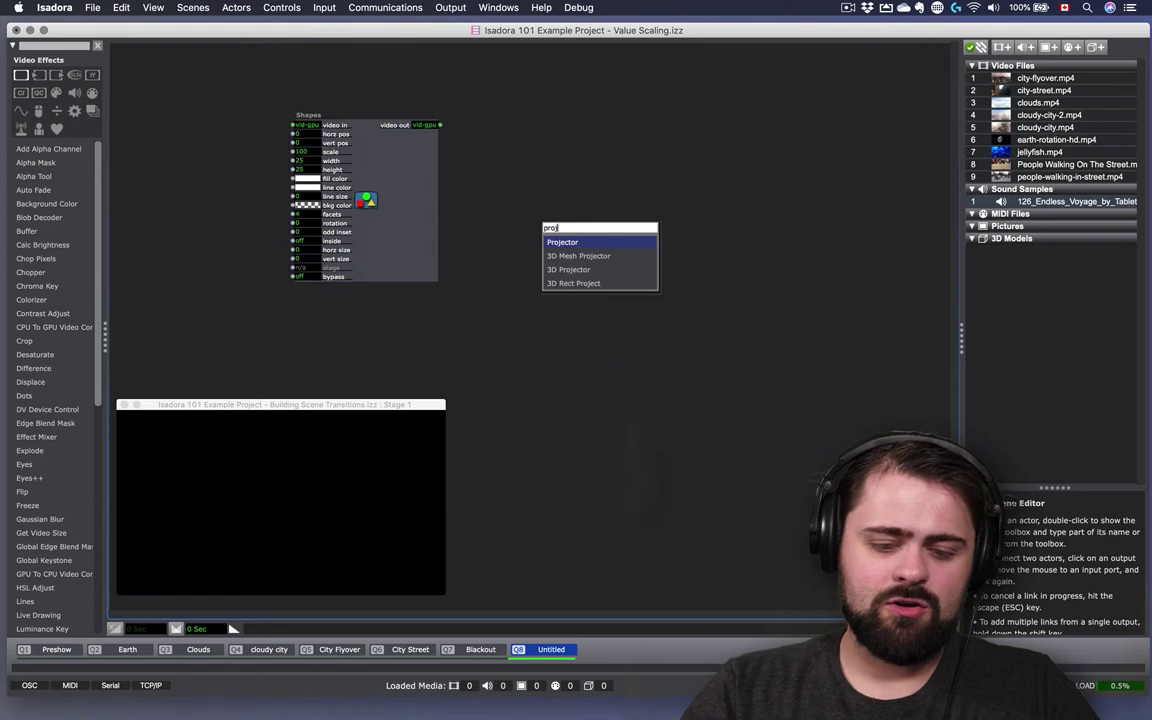
key(Return)
drag(600, 268, 588, 170)
click(439, 124)
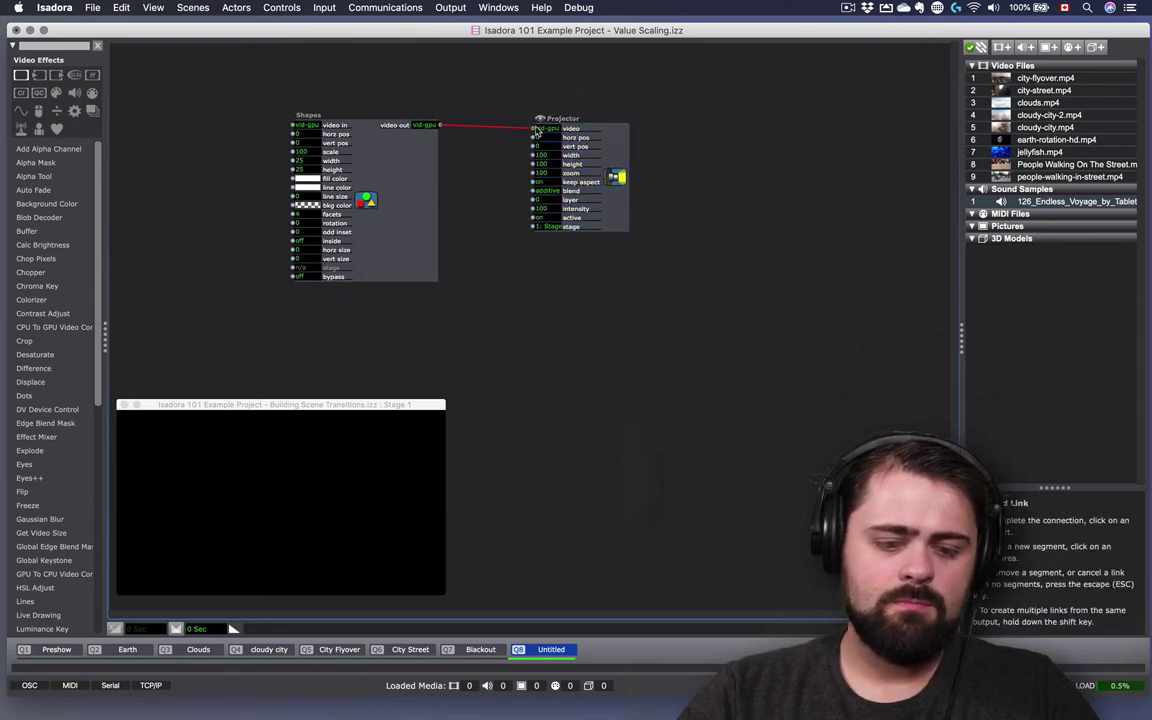
click(533, 128)
drag(431, 204, 429, 205)
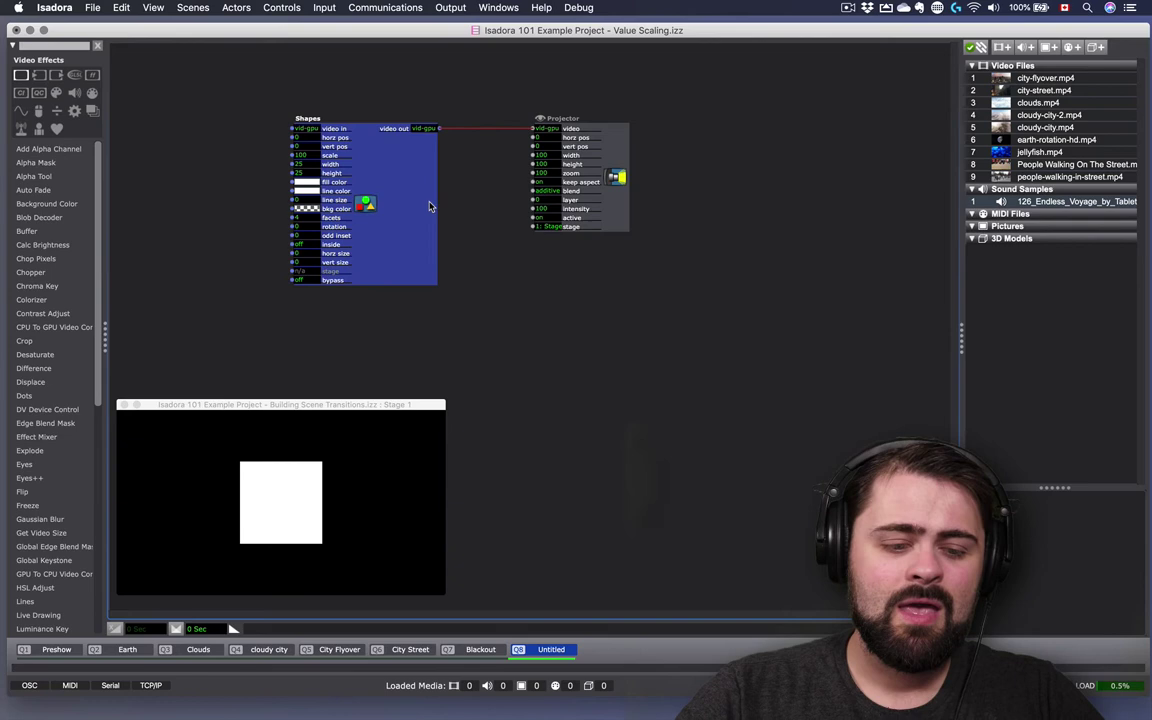
Make the shape a 3-facet triangle, set its scale to 180 and adjust its height.
mouse_move(413, 270)
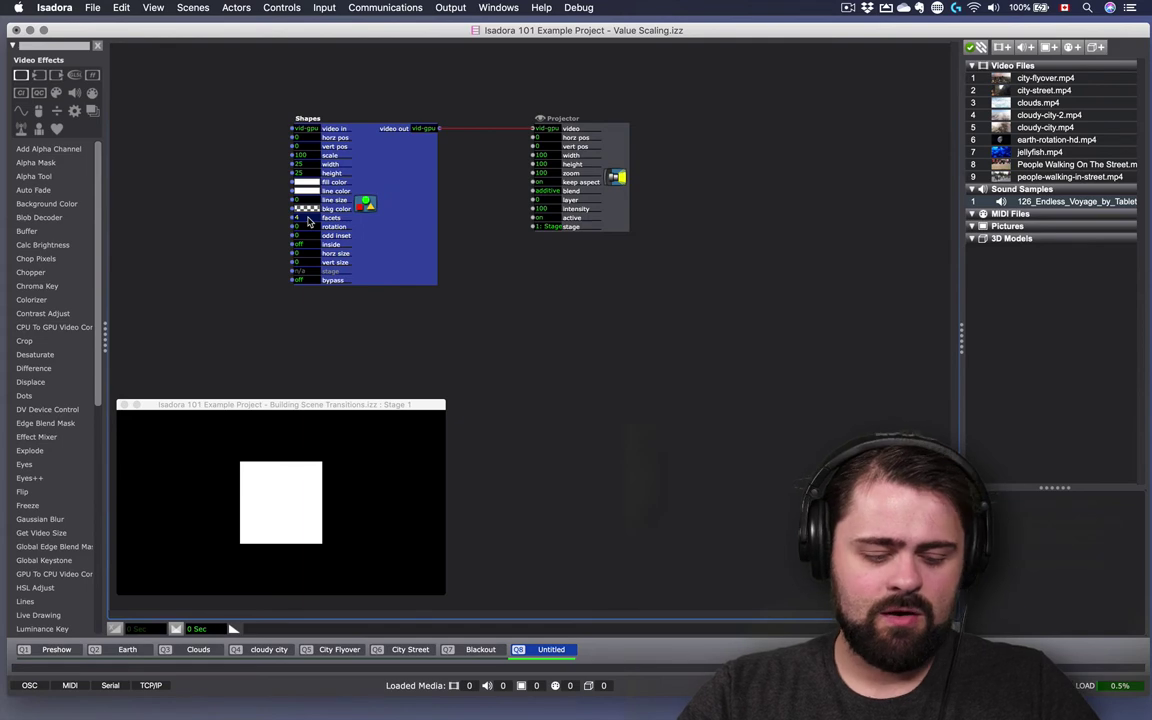
click(266, 265)
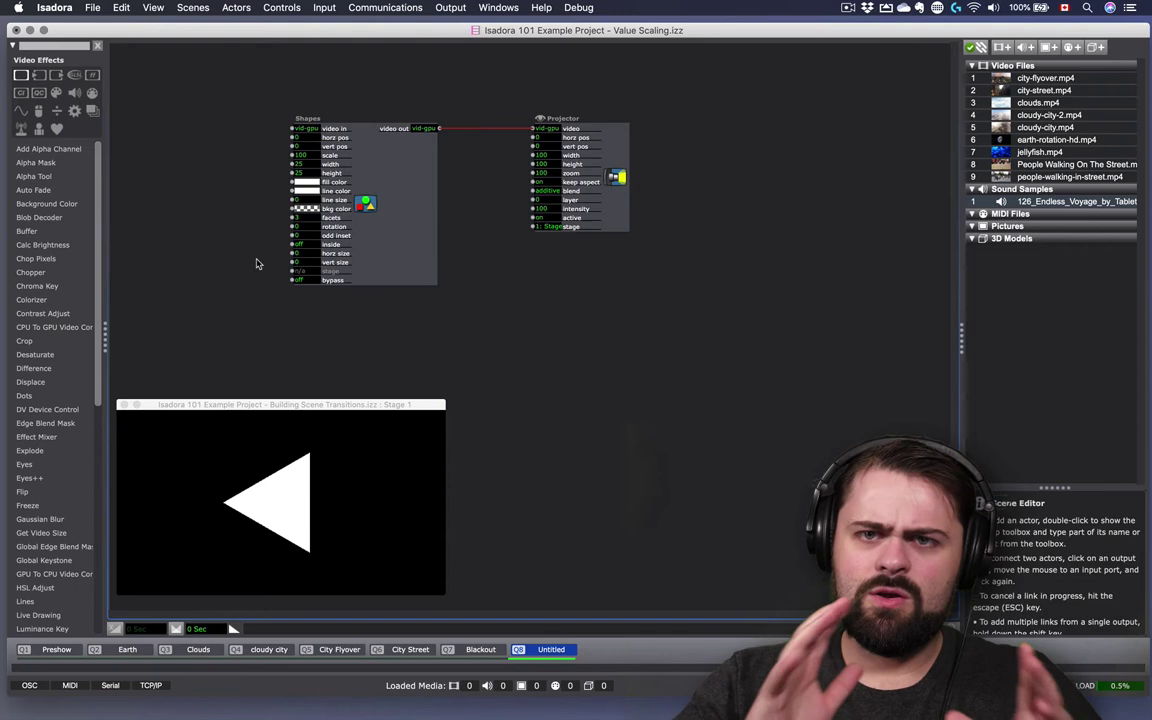
drag(393, 218, 420, 222)
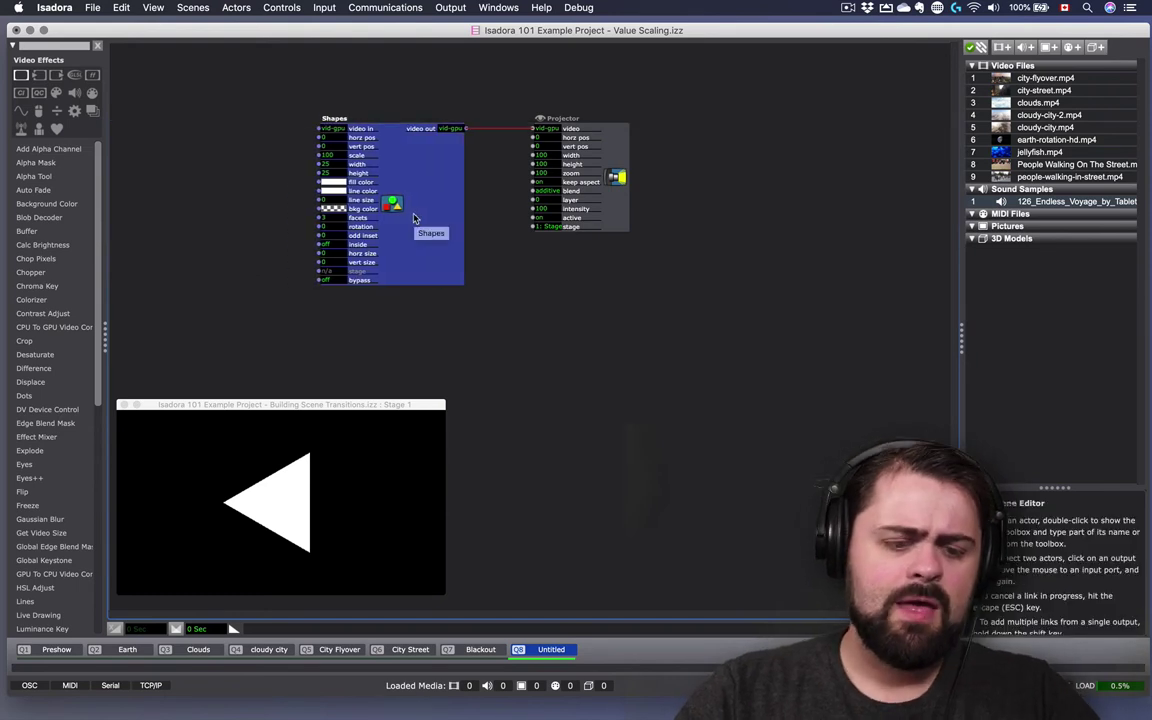
drag(326, 155, 306, 222)
click(268, 195)
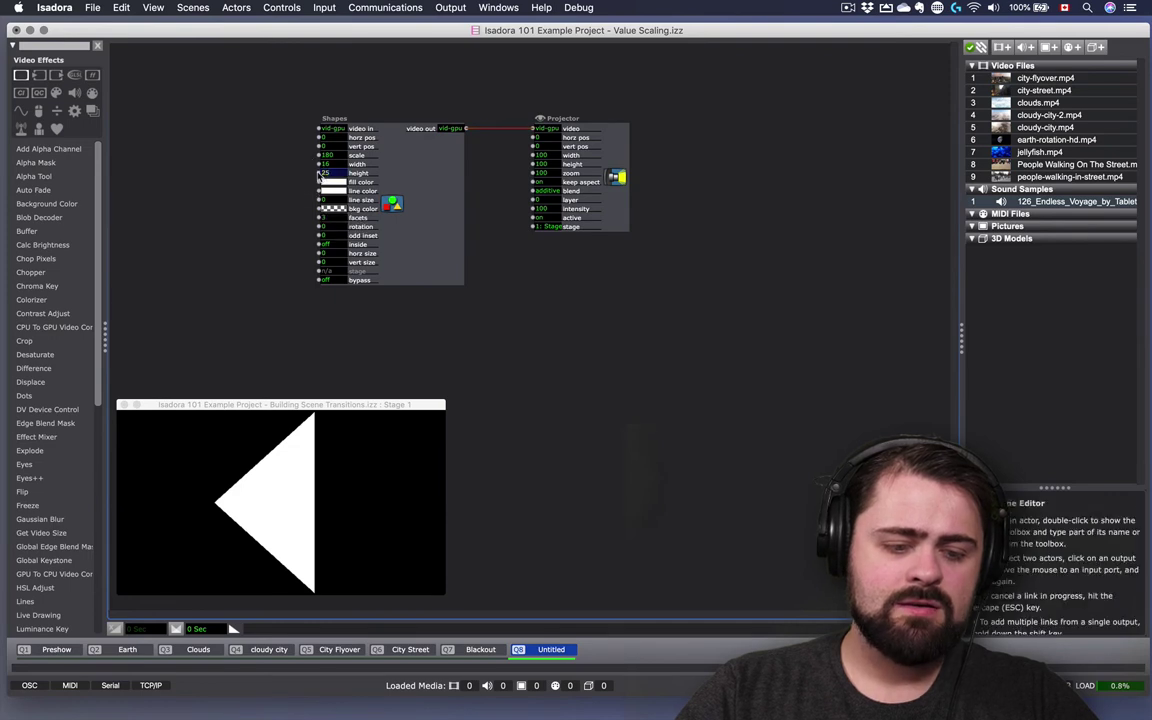
drag(320, 173, 316, 276)
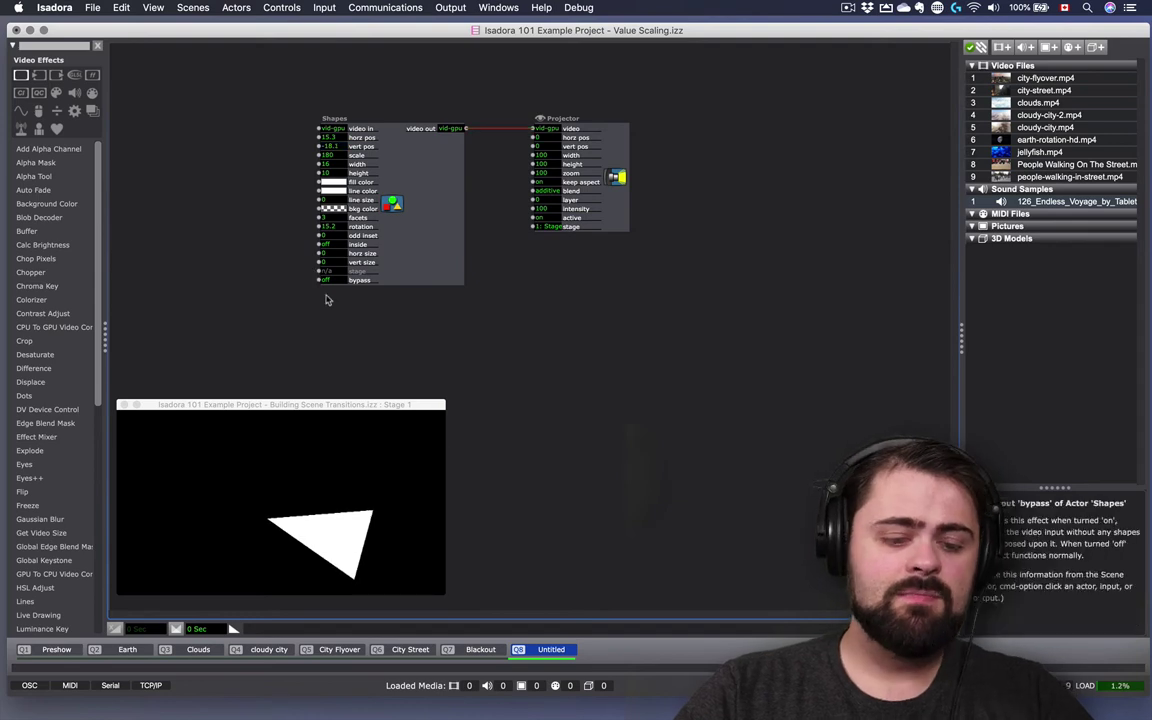
Add a Mouse Watcher at upper left, widen the triangle to 25, and link horizontal position.
double_click(379, 316)
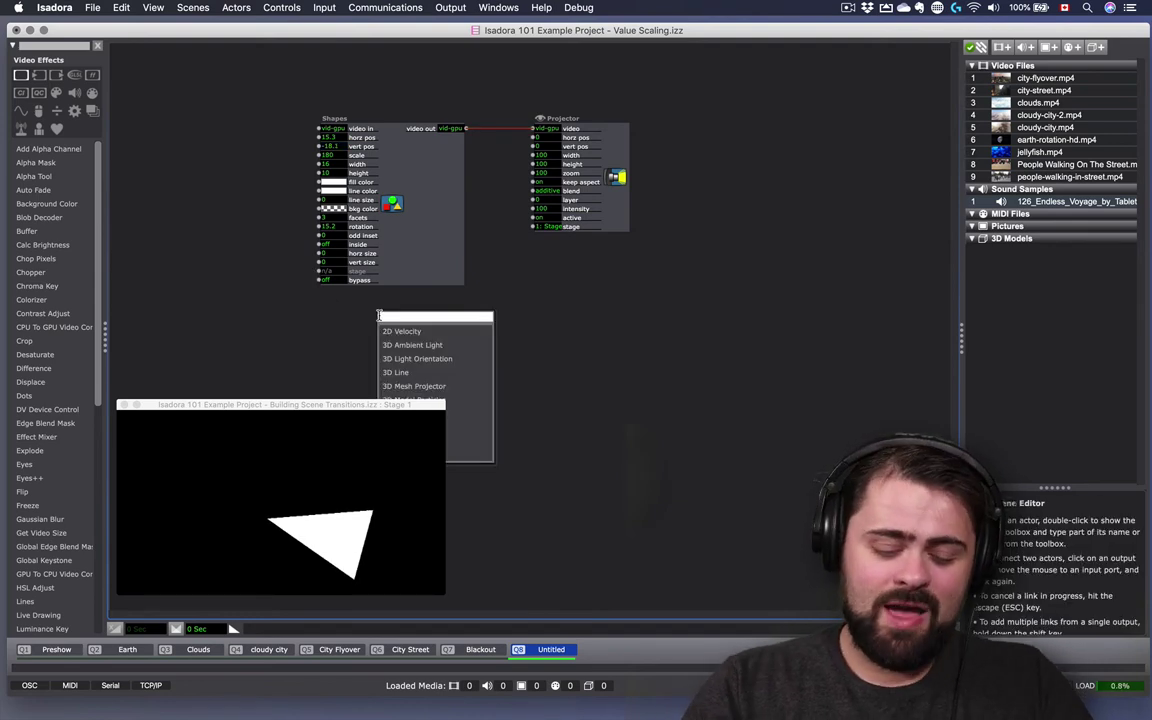
text(mouse)
key(Return)
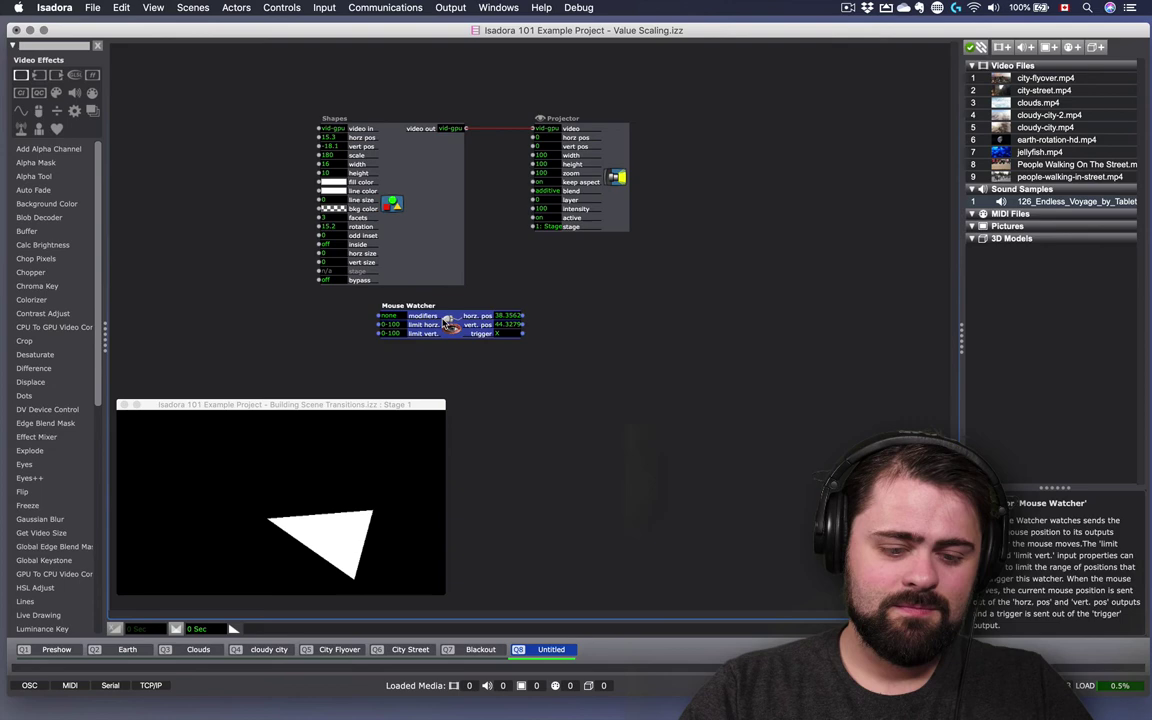
drag(450, 325, 205, 151)
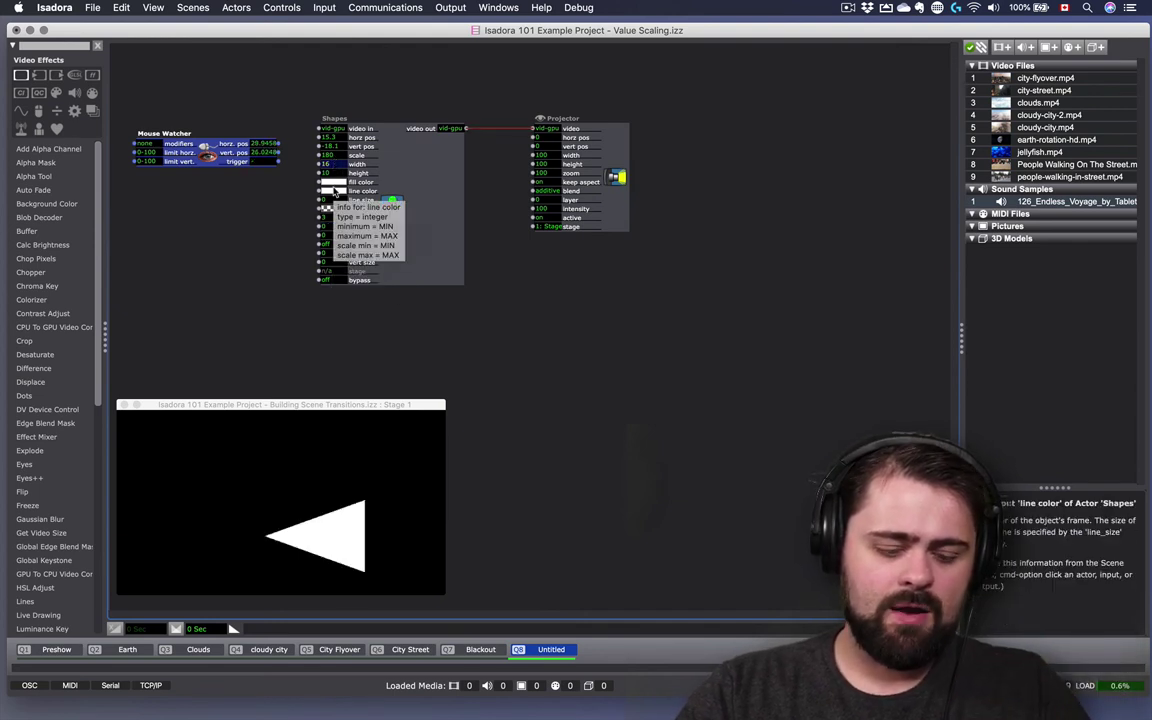
drag(331, 166, 322, 150)
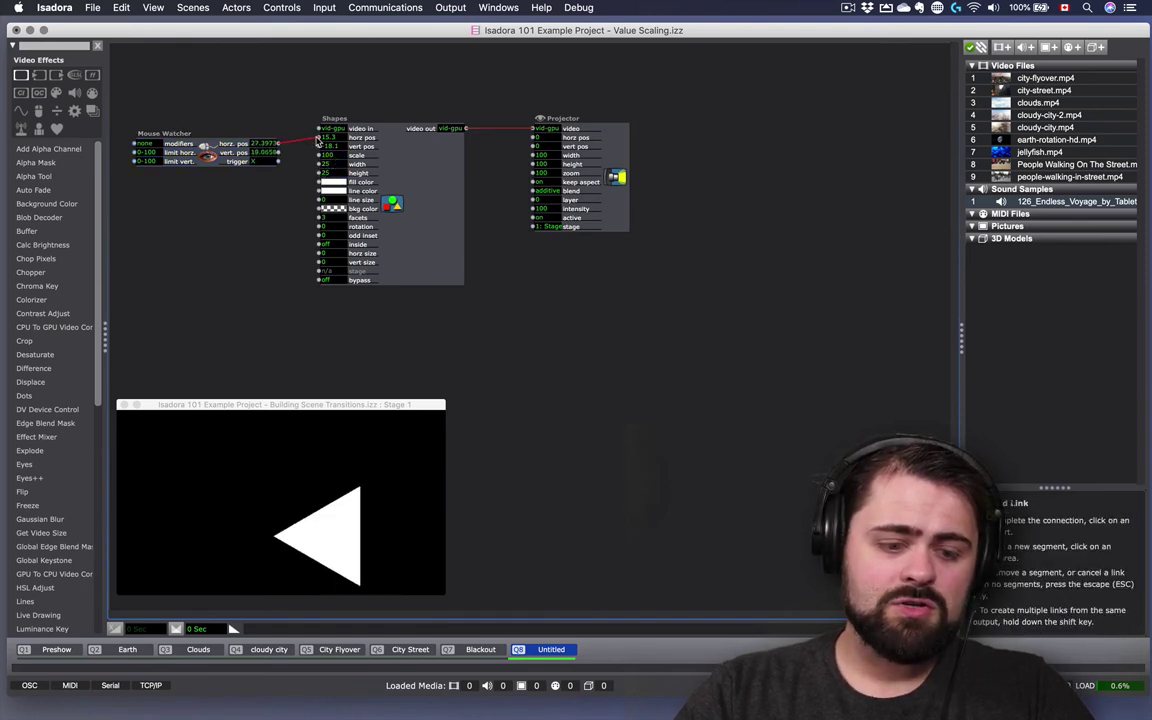
click(318, 142)
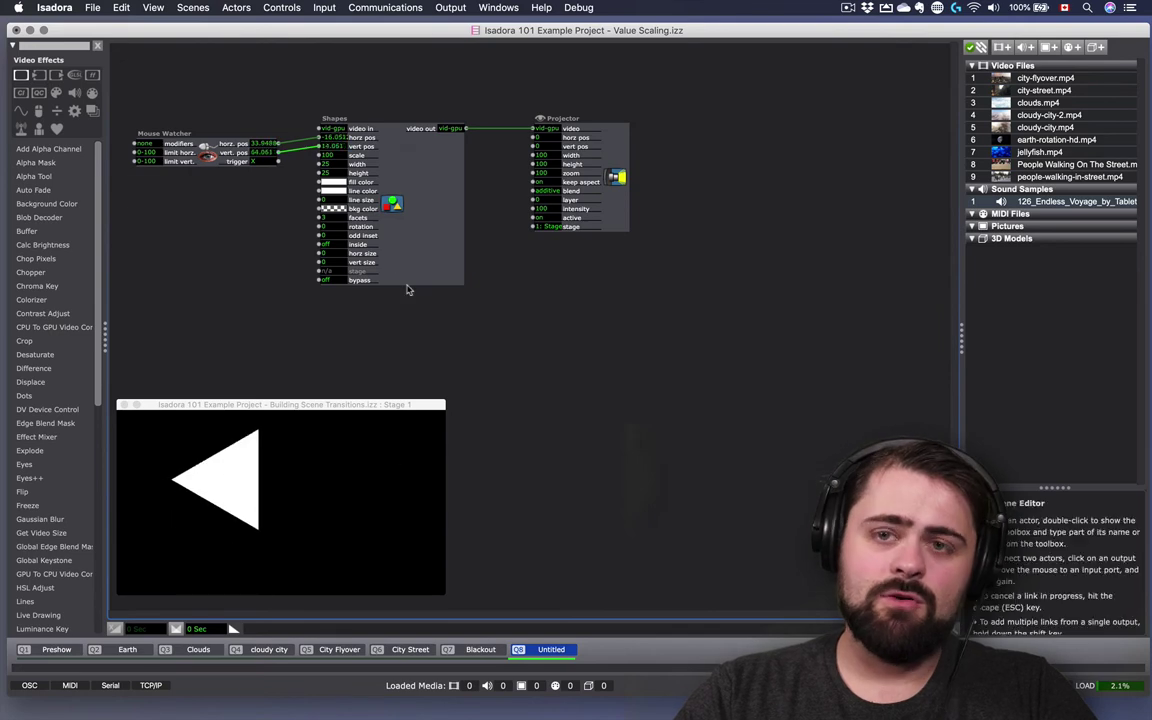
Give the Shapes vert pos input a scale minimum of 50 against maximum -50.
click(362, 147)
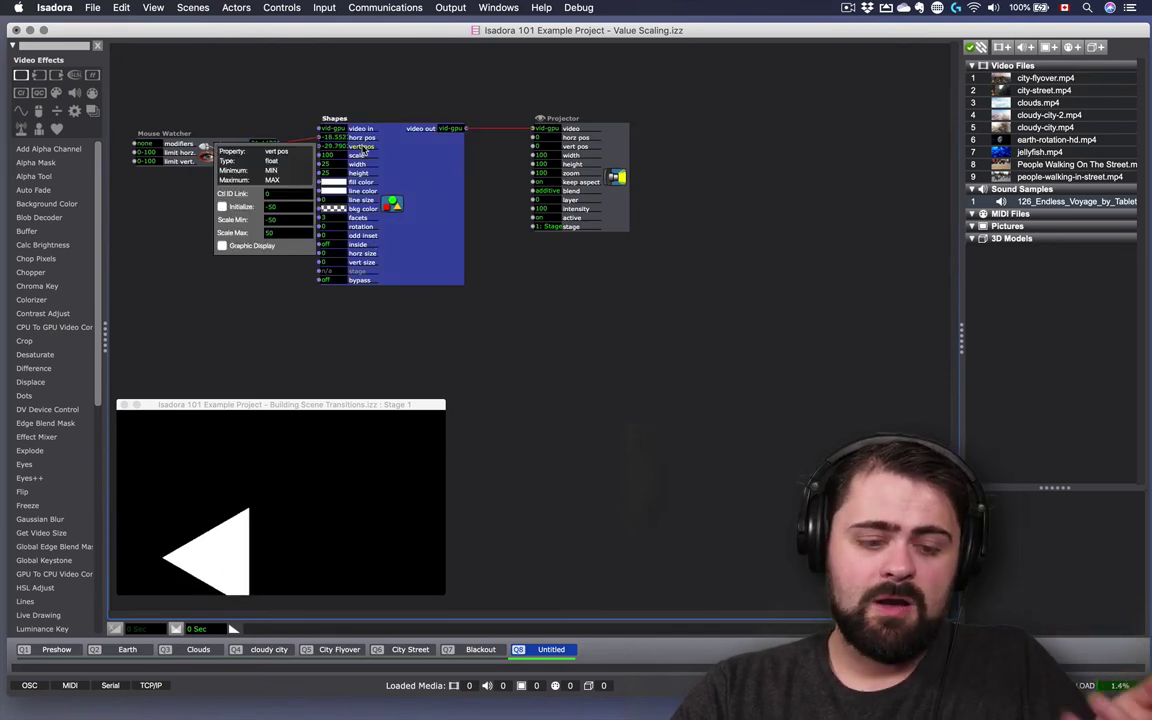
click(279, 221)
text(5)
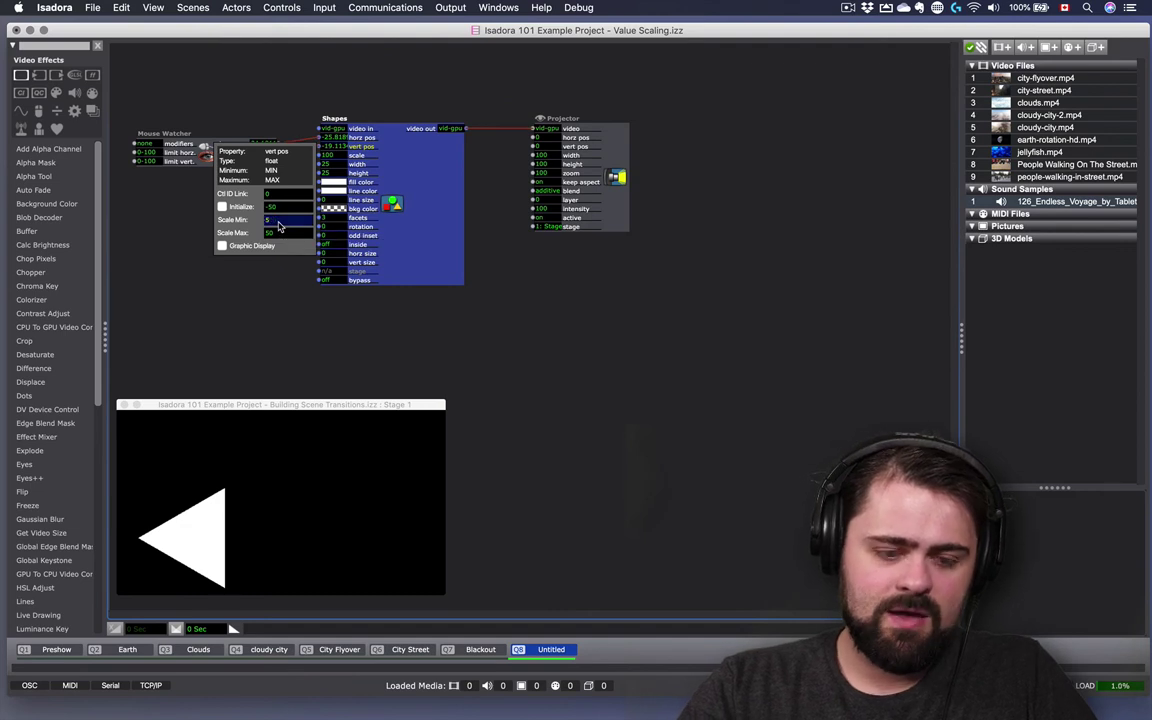
text(0)
key(Tab)
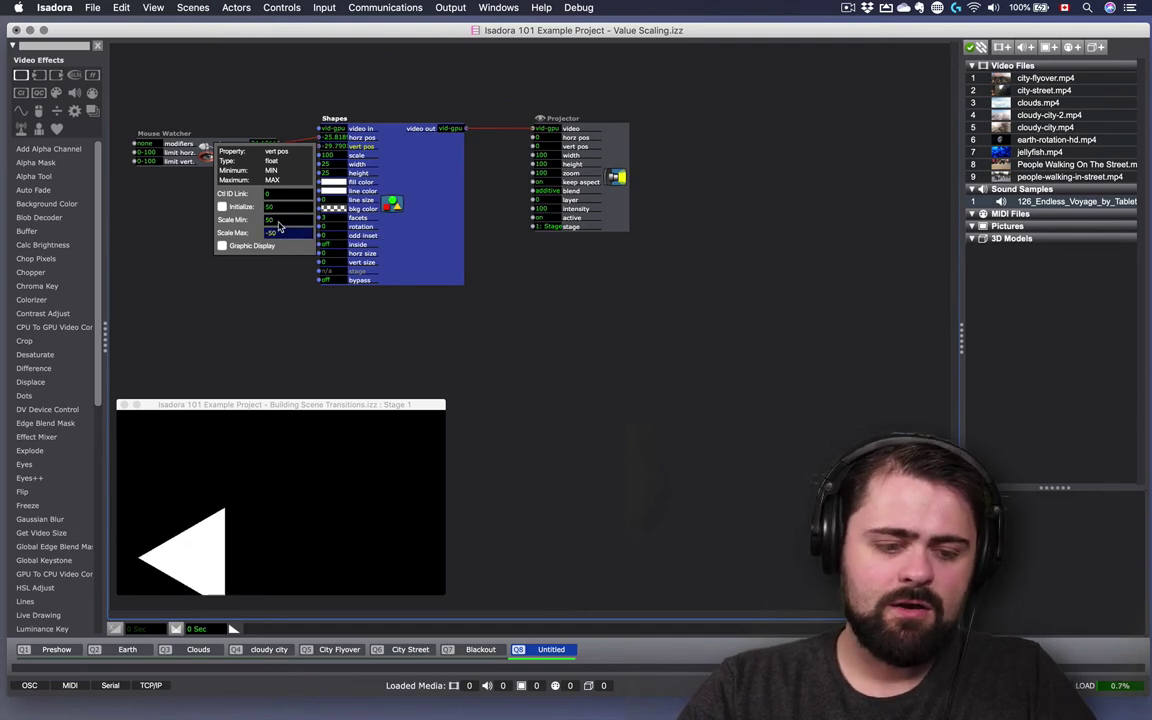
click(275, 337)
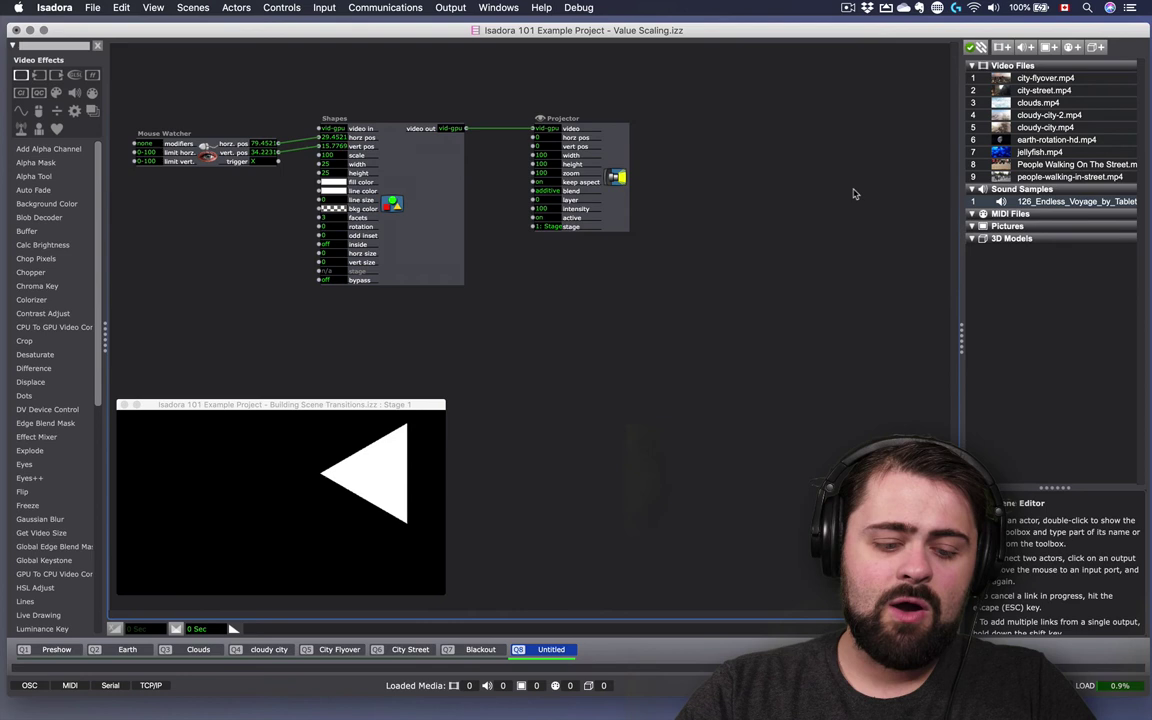